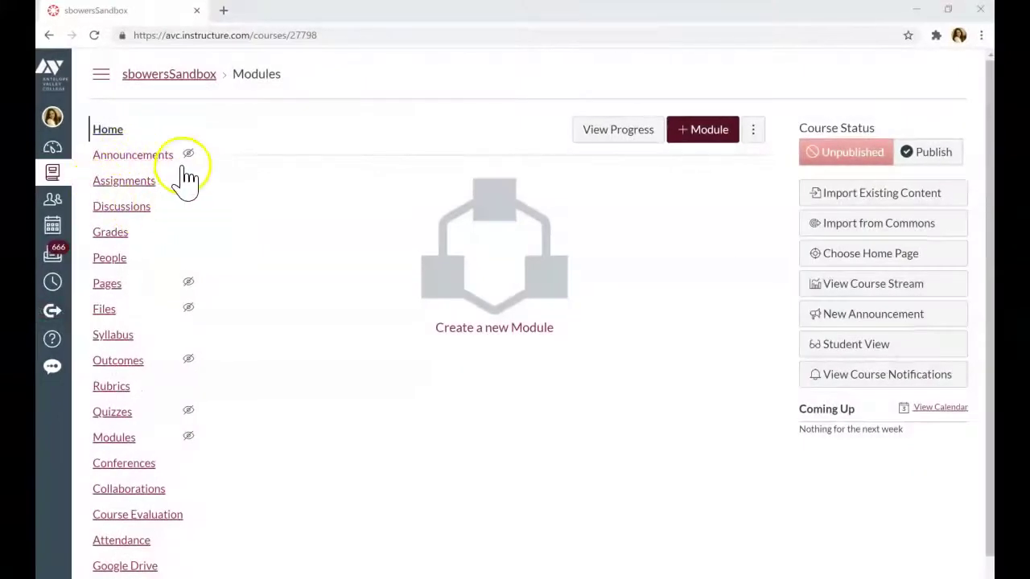
# - Open the course's Assignments page and add an assignment group named Homework
pyautogui.click(117, 182)
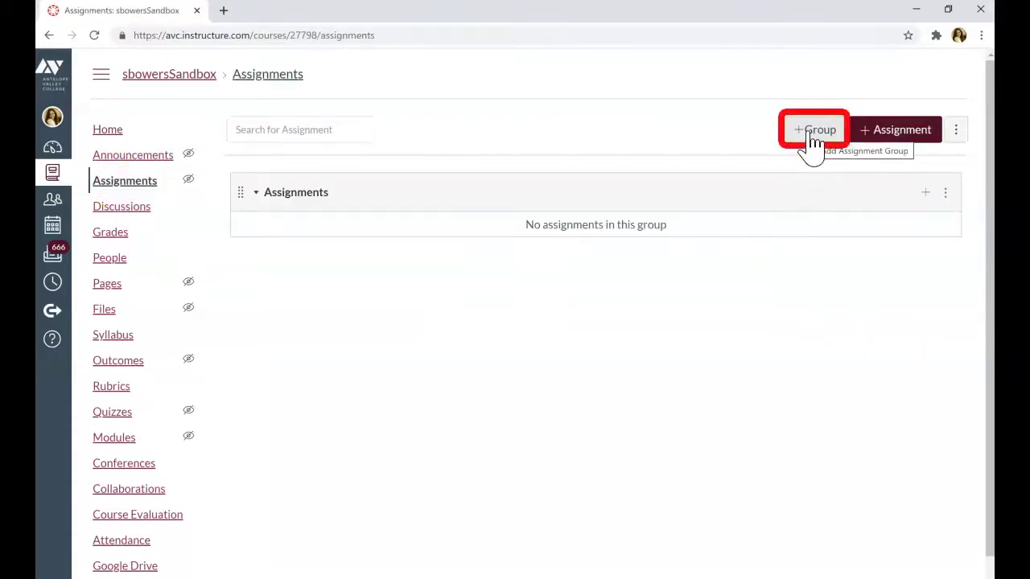
pyautogui.click(808, 130)
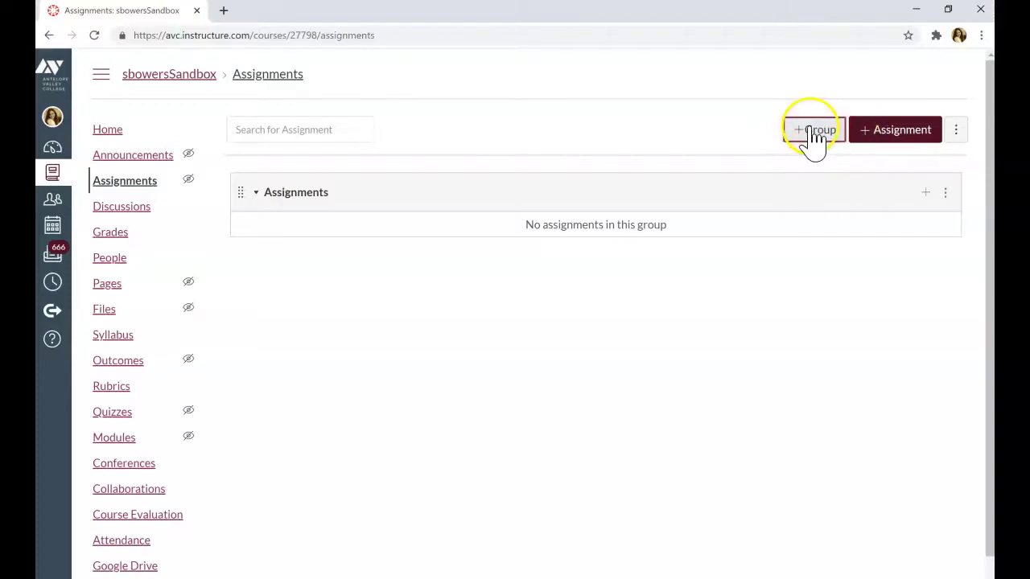
pyautogui.click(811, 135)
pyautogui.click(553, 313)
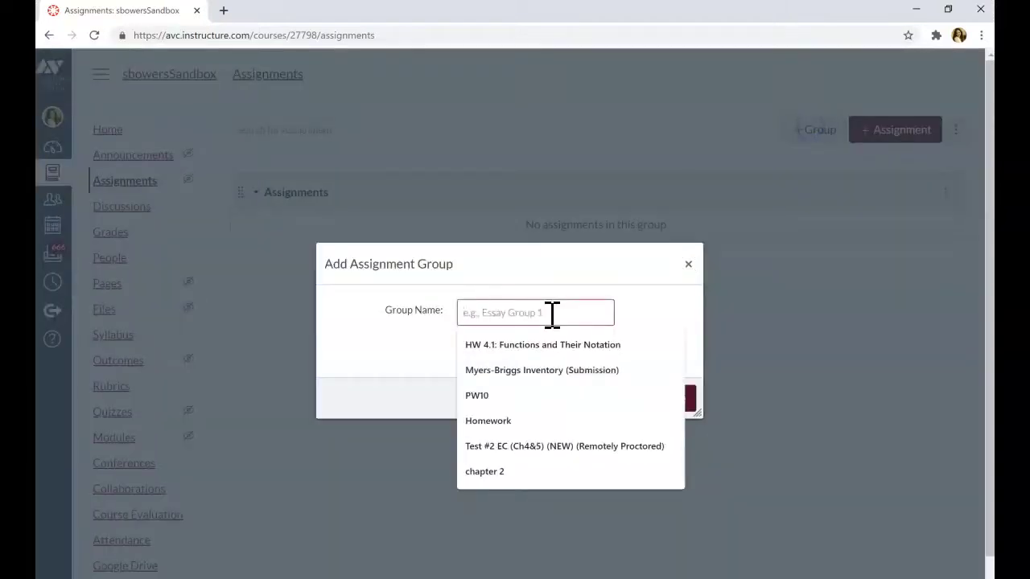
pyautogui.write('Hom')
pyautogui.press('Down')
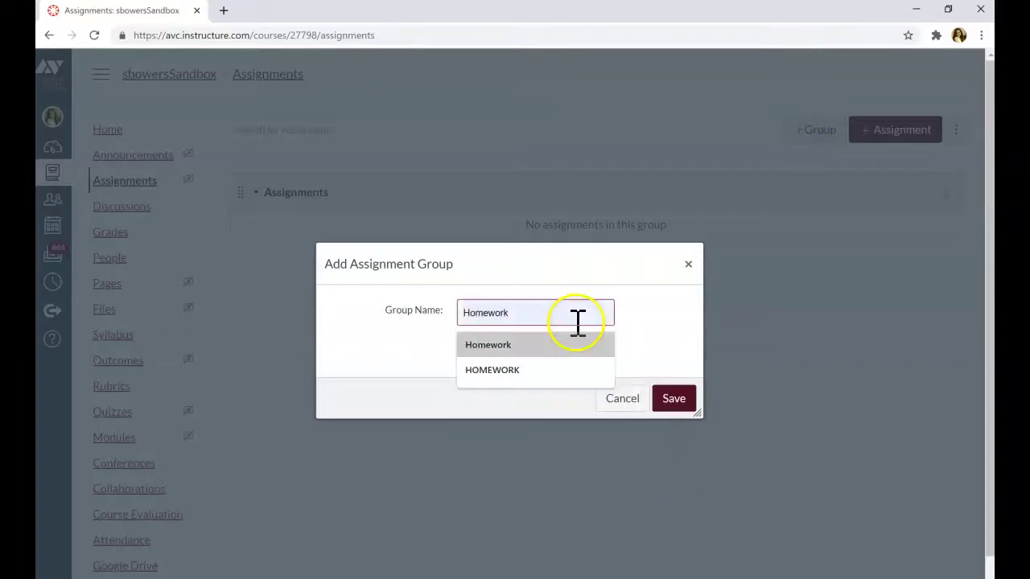
pyautogui.press('Return')
pyautogui.click(674, 400)
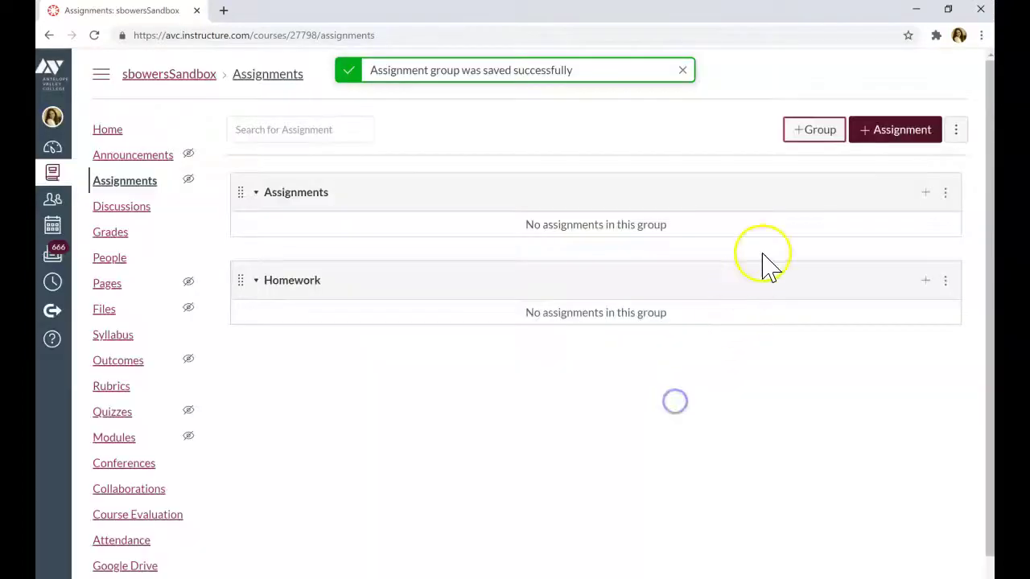
# - Add an assignment group named Class PARTICIPATION
pyautogui.click(793, 132)
pyautogui.click(485, 318)
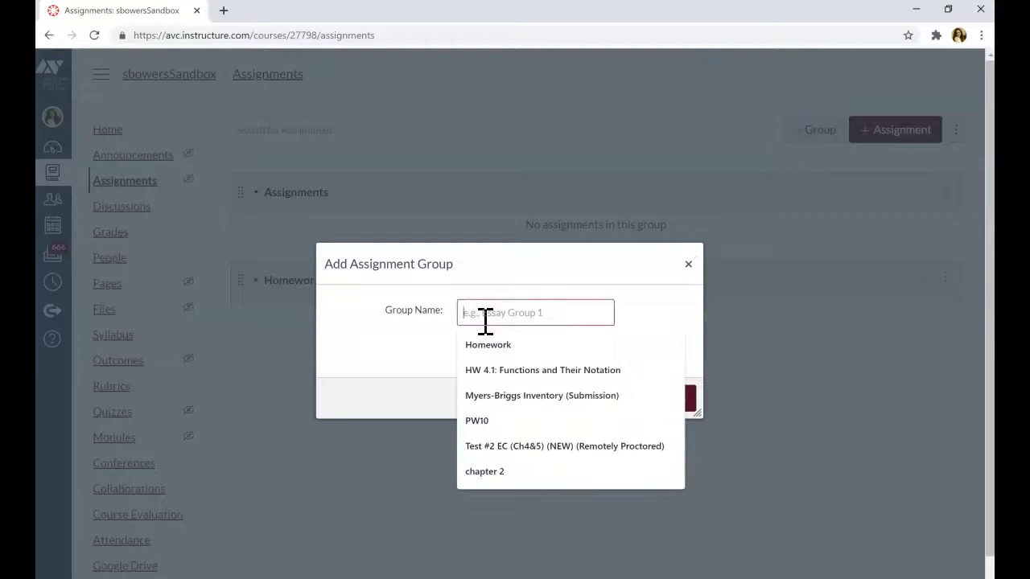
pyautogui.write('Cl')
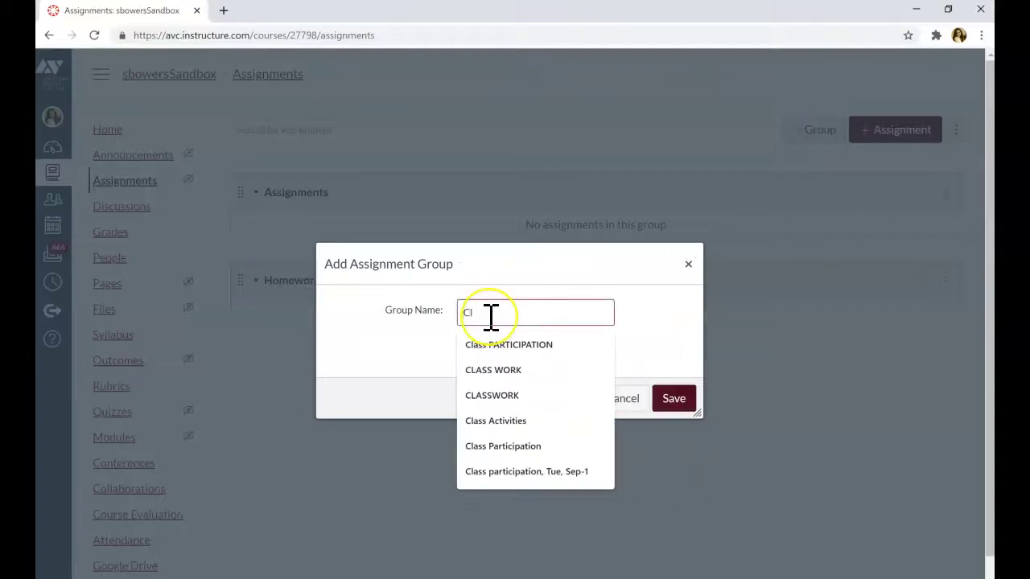
pyautogui.click(505, 345)
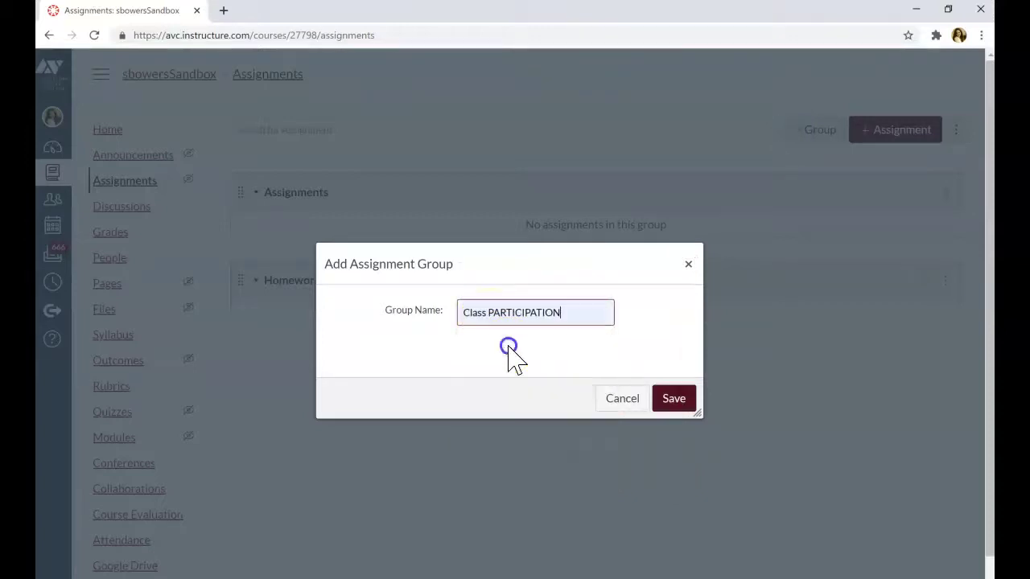
pyautogui.click(672, 398)
# - Add an assignment group named CHAPTER QUIZZES
pyautogui.click(834, 136)
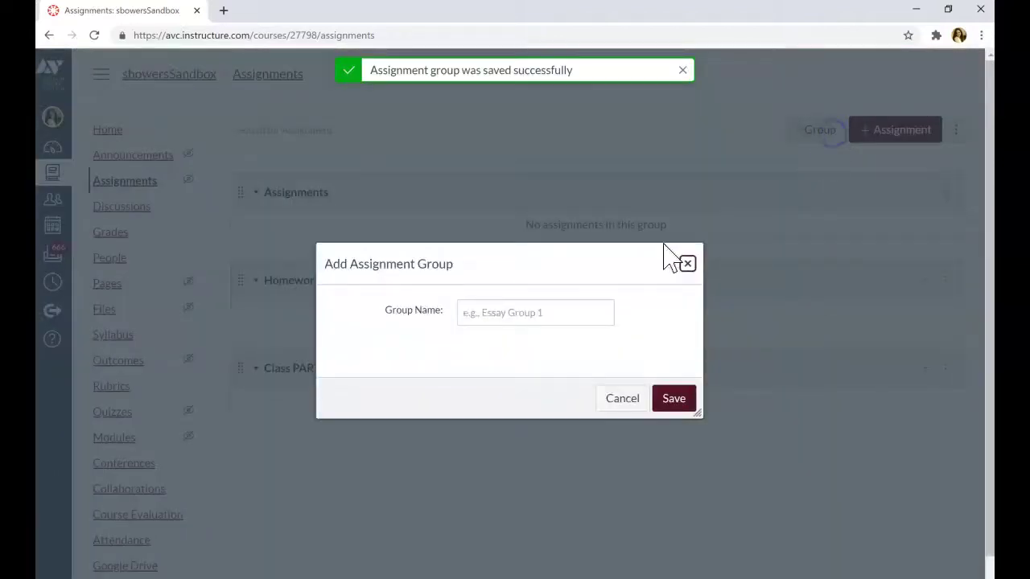
pyautogui.click(531, 314)
pyautogui.write('Ch')
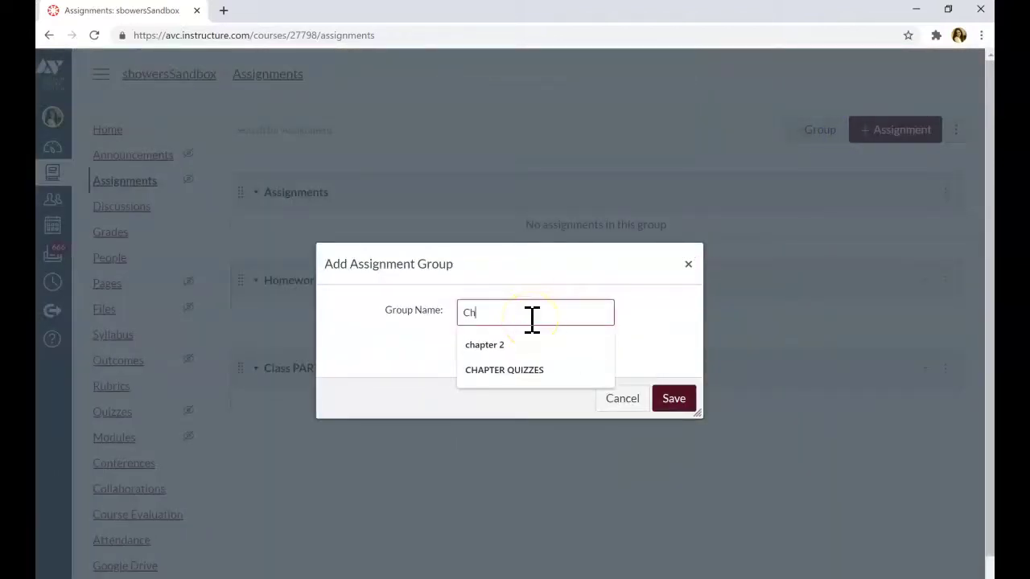
pyautogui.click(531, 370)
pyautogui.click(668, 398)
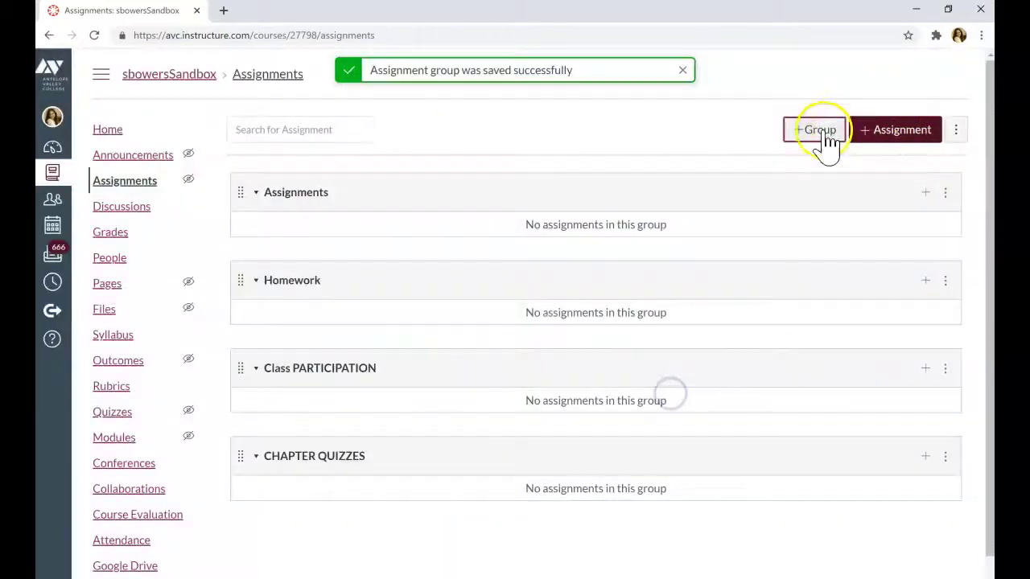
# - Add an assignment group named TESTS
pyautogui.click(825, 135)
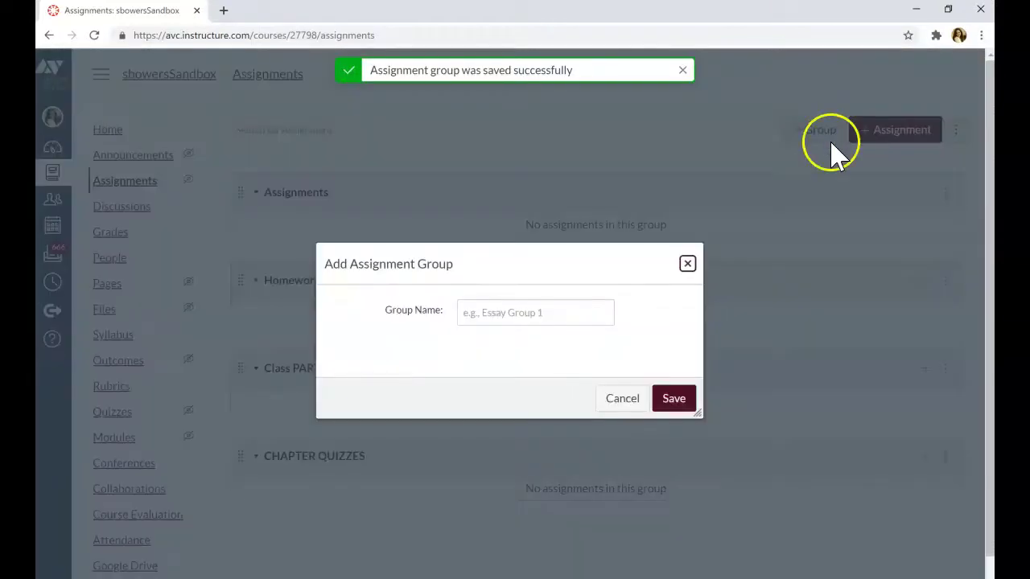
pyautogui.click(585, 316)
pyautogui.write('Tests')
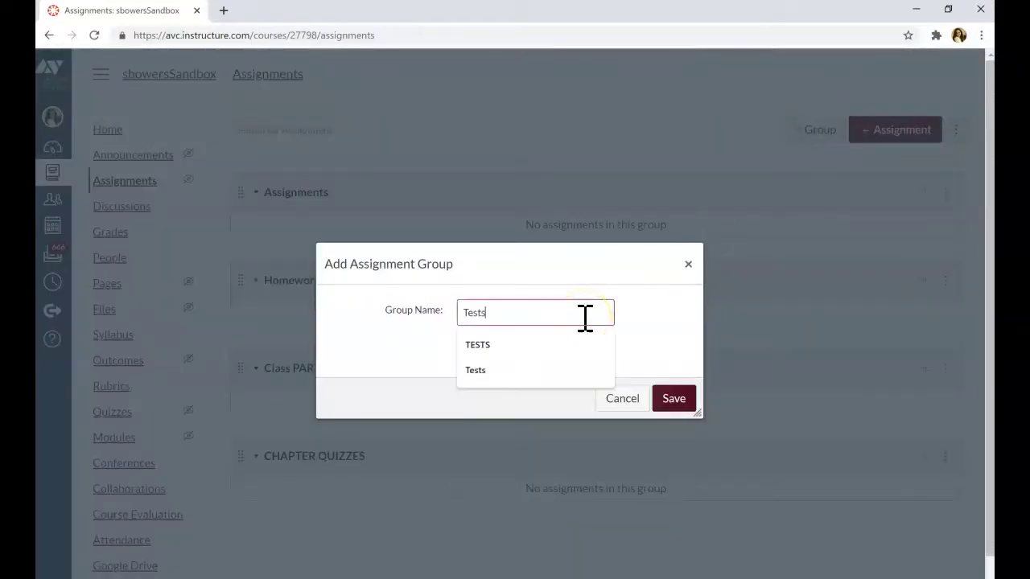
pyautogui.click(509, 347)
pyautogui.click(672, 400)
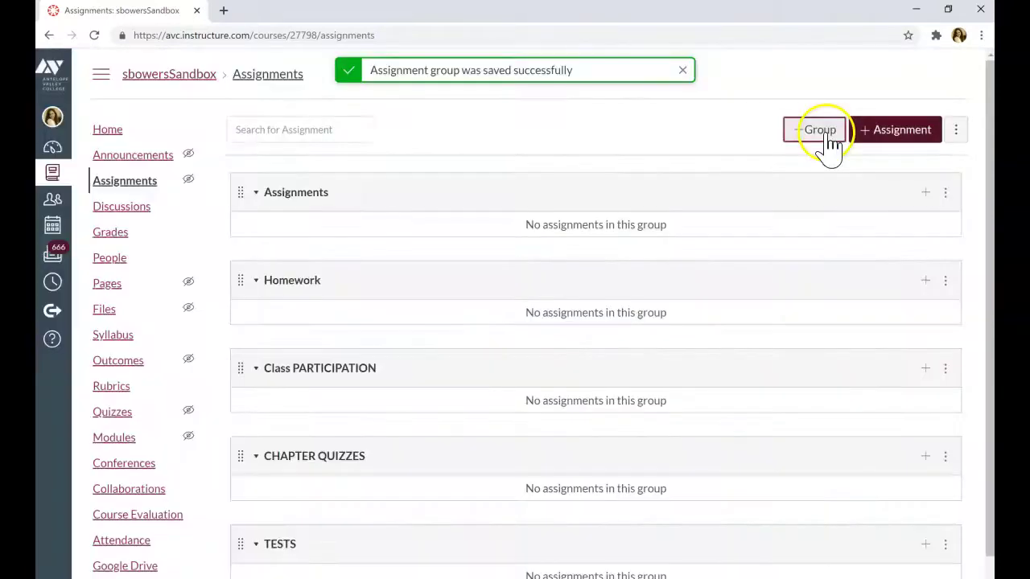
# - Add an assignment group named FINAL EXAM
pyautogui.click(822, 133)
pyautogui.click(590, 314)
pyautogui.write('FINAL EXAM')
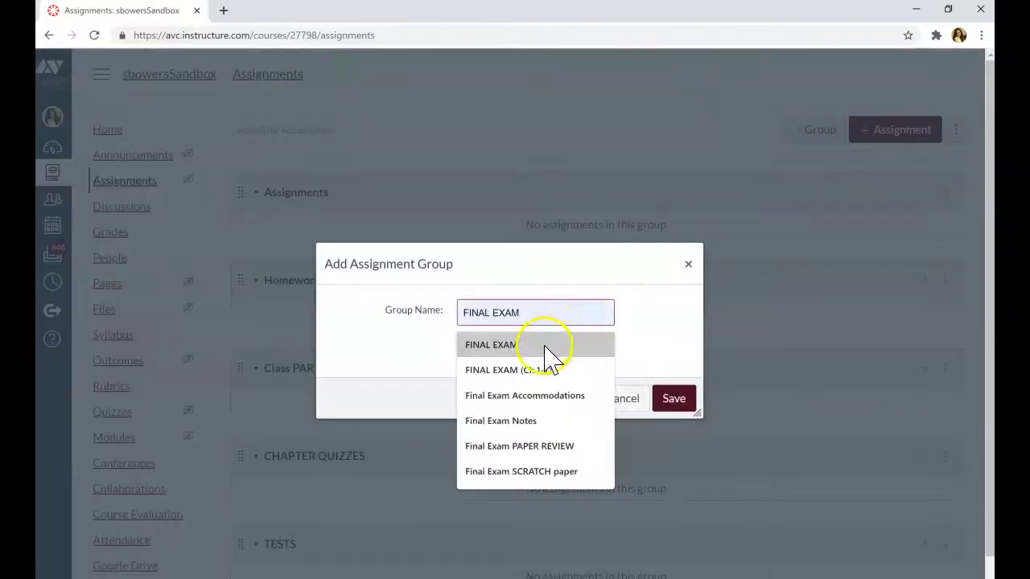
pyautogui.click(547, 346)
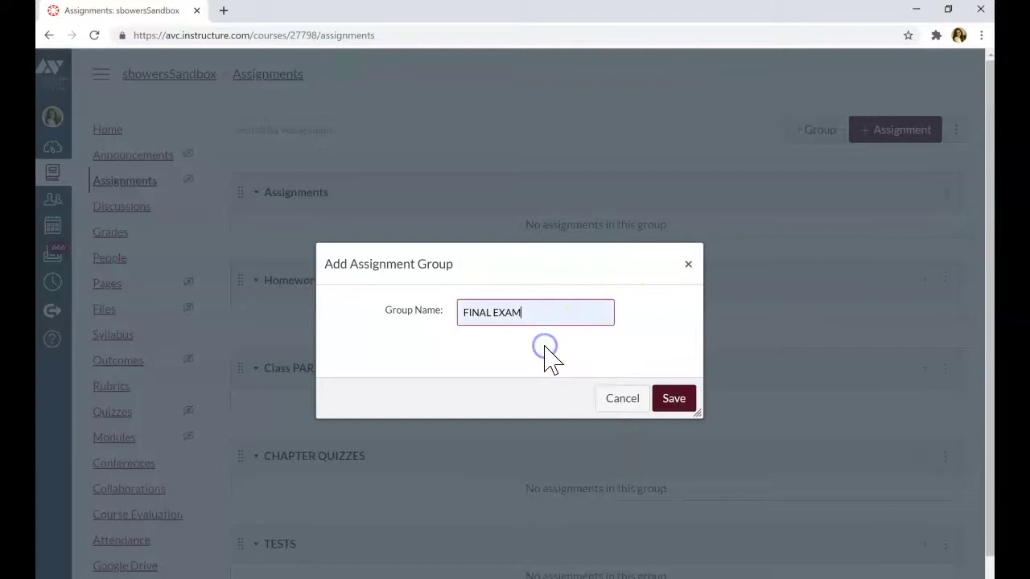
pyautogui.click(677, 403)
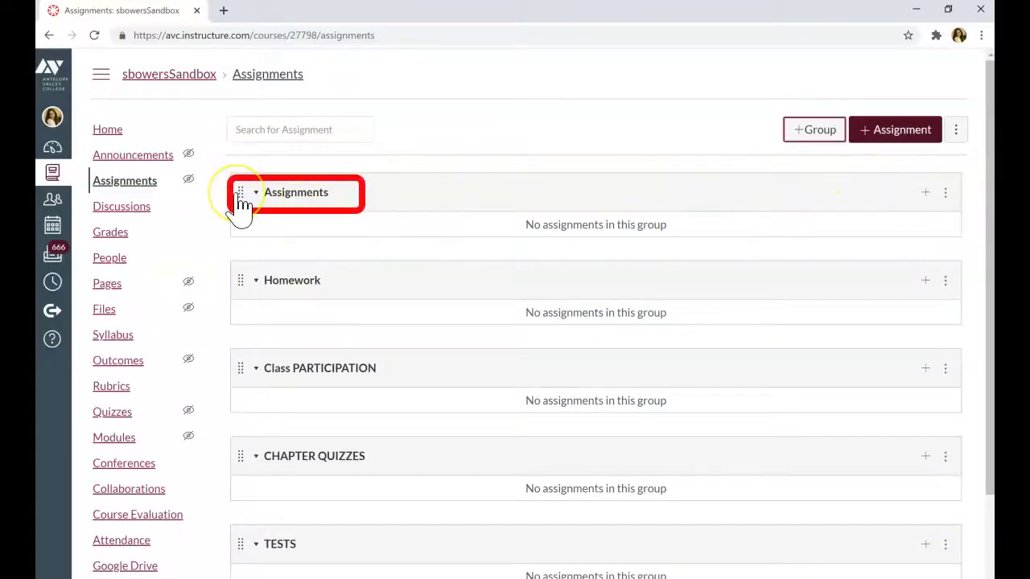
# - Delete the default Assignments group and confirm the deletion
pyautogui.click(947, 195)
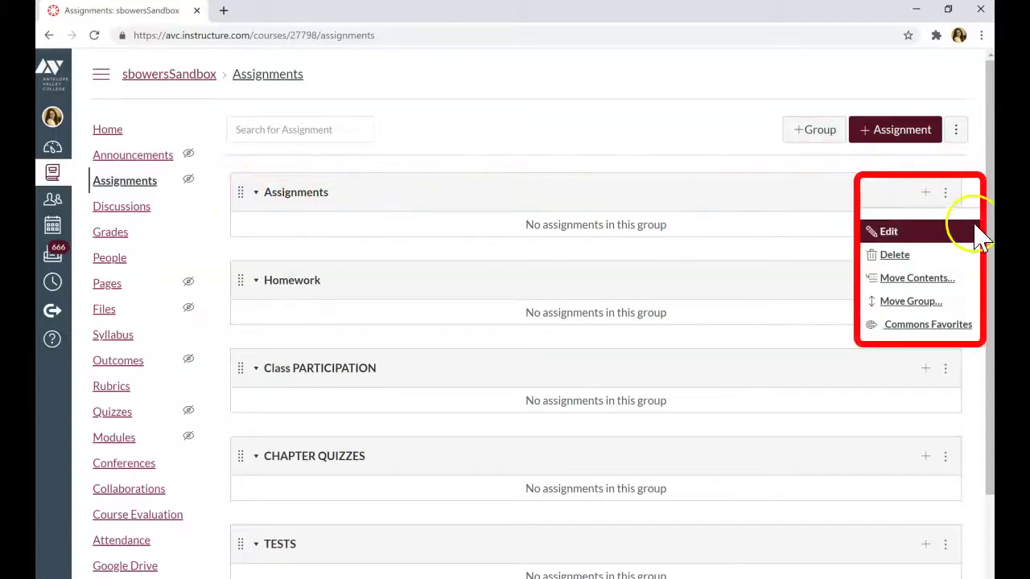
pyautogui.click(916, 258)
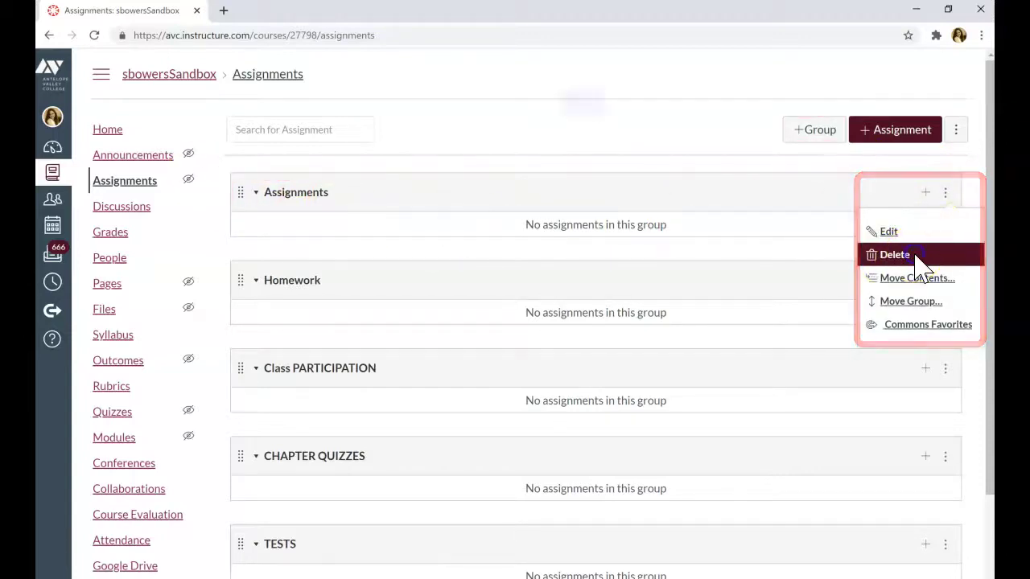
pyautogui.click(584, 113)
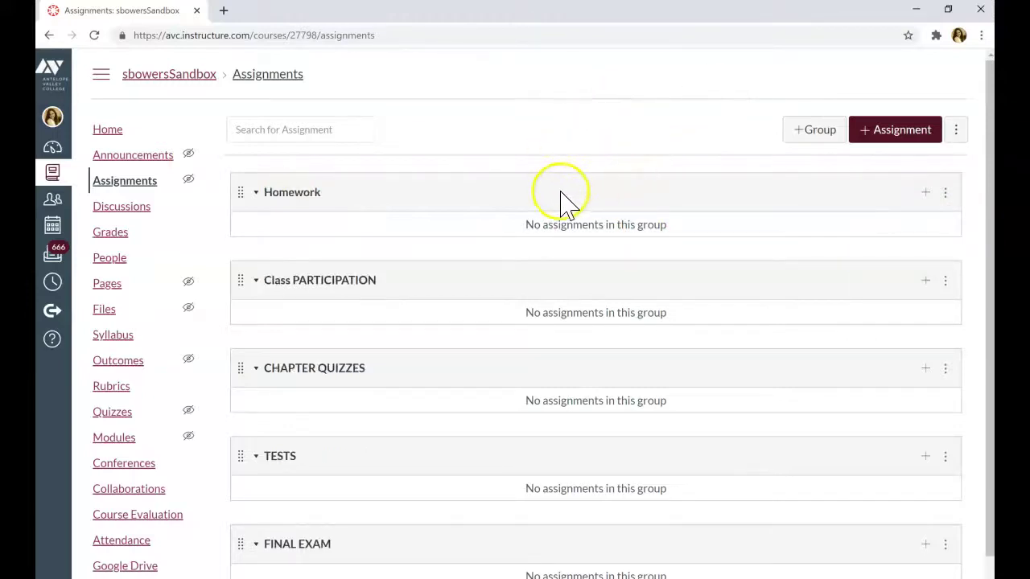
# - Turn on weighting of the final grade based on assignment groups and set the Homework weight to 15%
pyautogui.moveTo(986, 145); pyautogui.dragTo(985, 165)
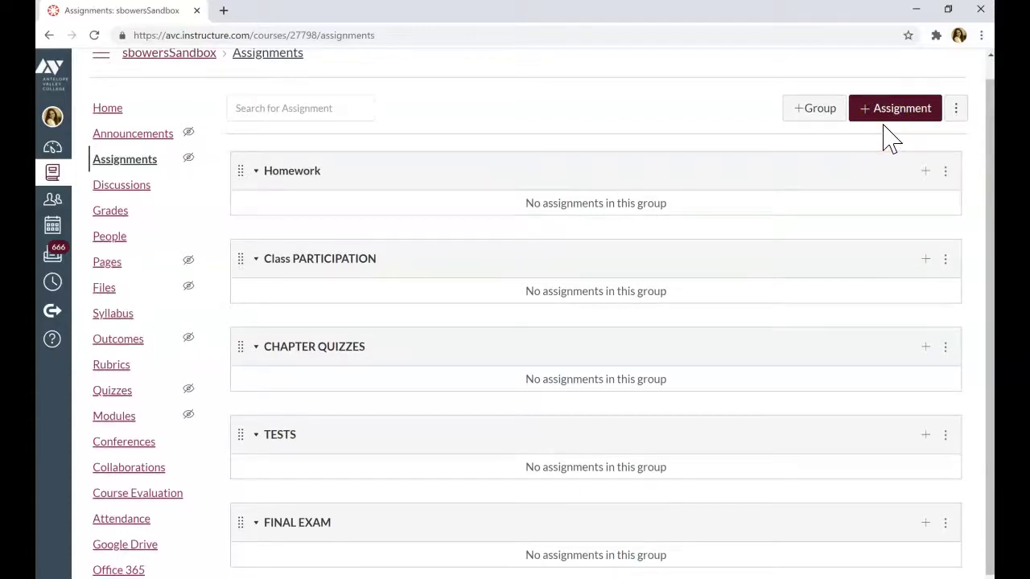
pyautogui.click(958, 112)
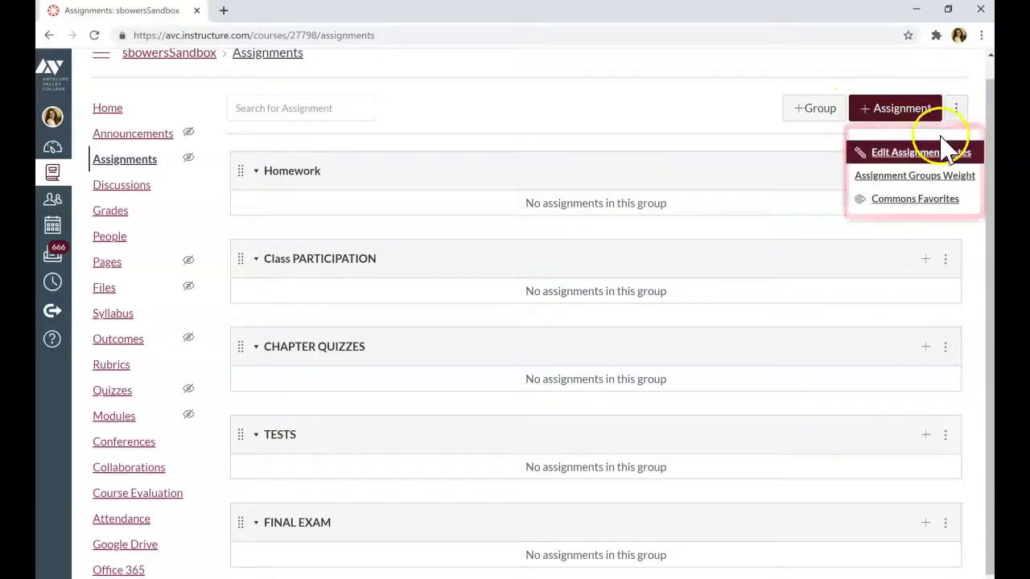
pyautogui.click(943, 186)
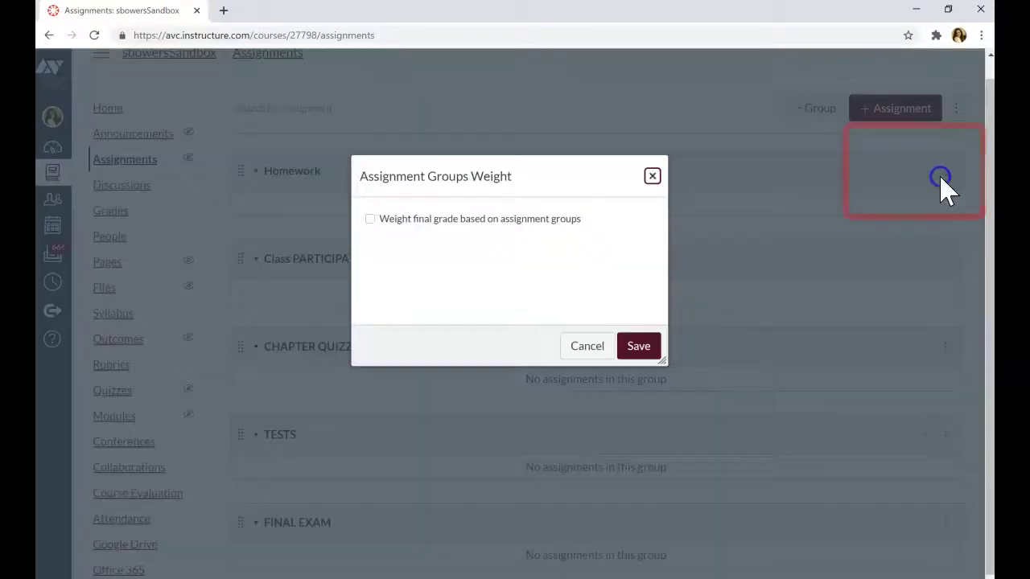
pyautogui.click(370, 221)
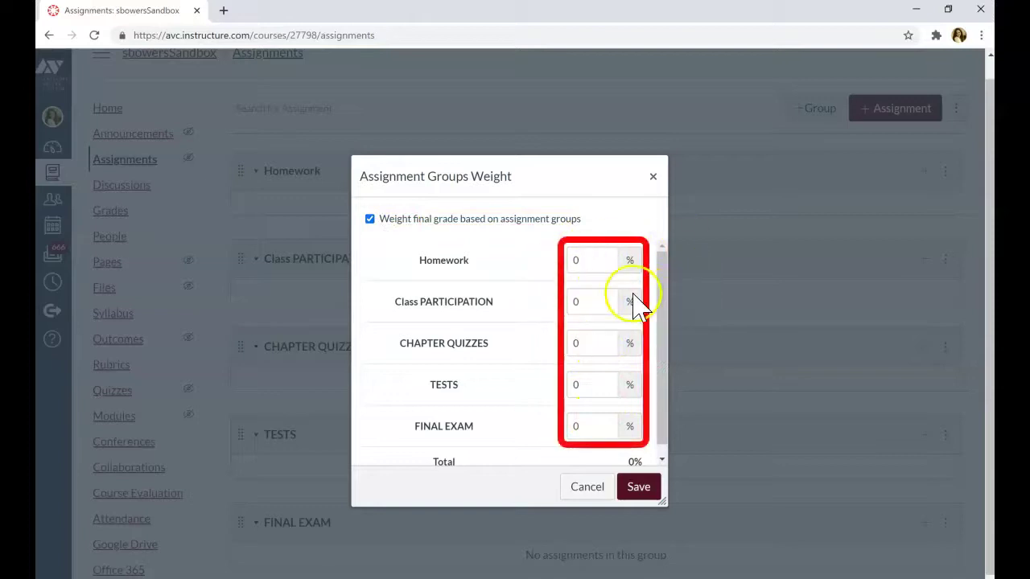
pyautogui.click(599, 257)
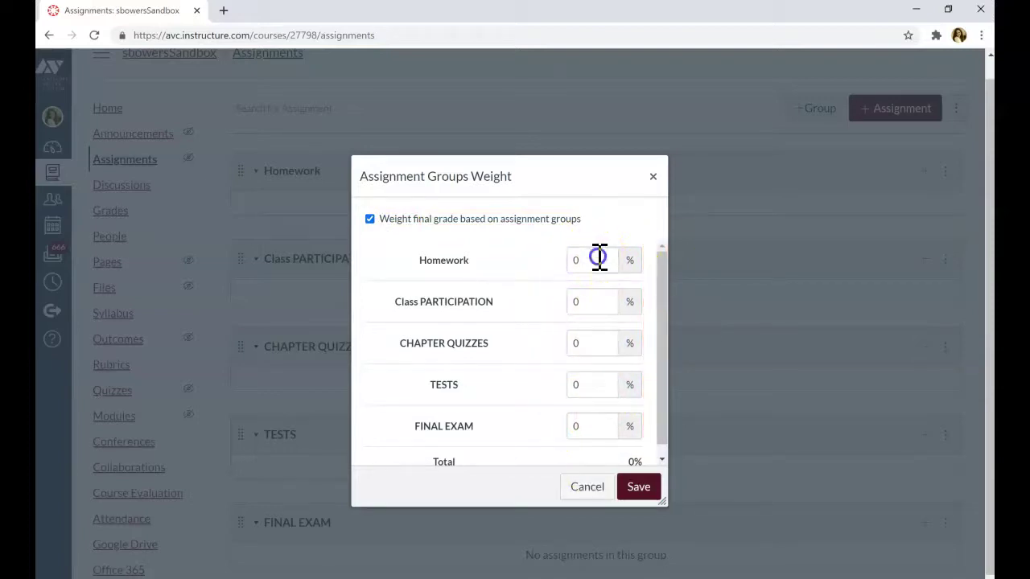
pyautogui.write('15')
pyautogui.click(682, 310)
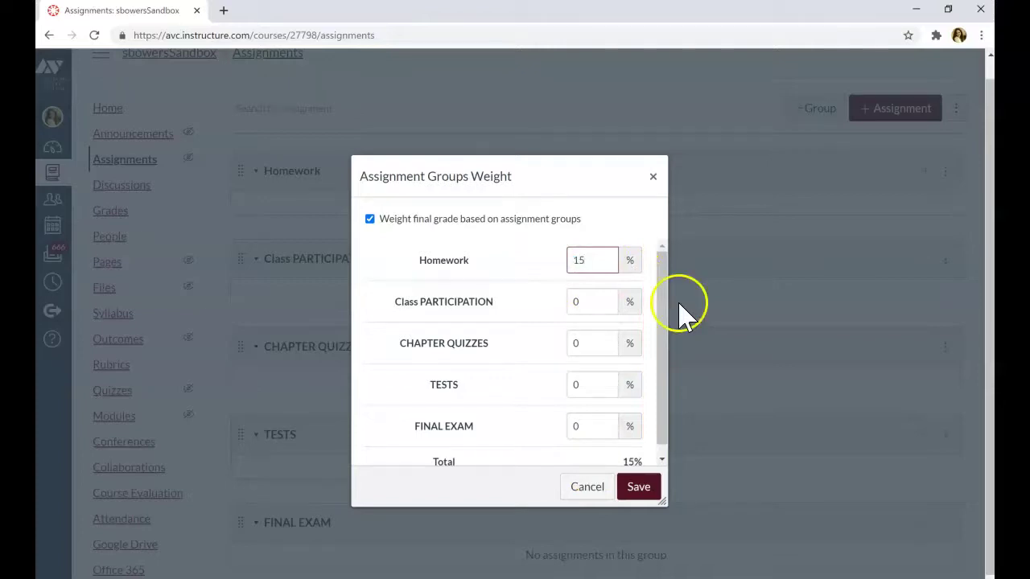
# - Set the Class PARTICIPATION and CHAPTER QUIZZES weights to 10% each
pyautogui.click(576, 303)
pyautogui.write('10')
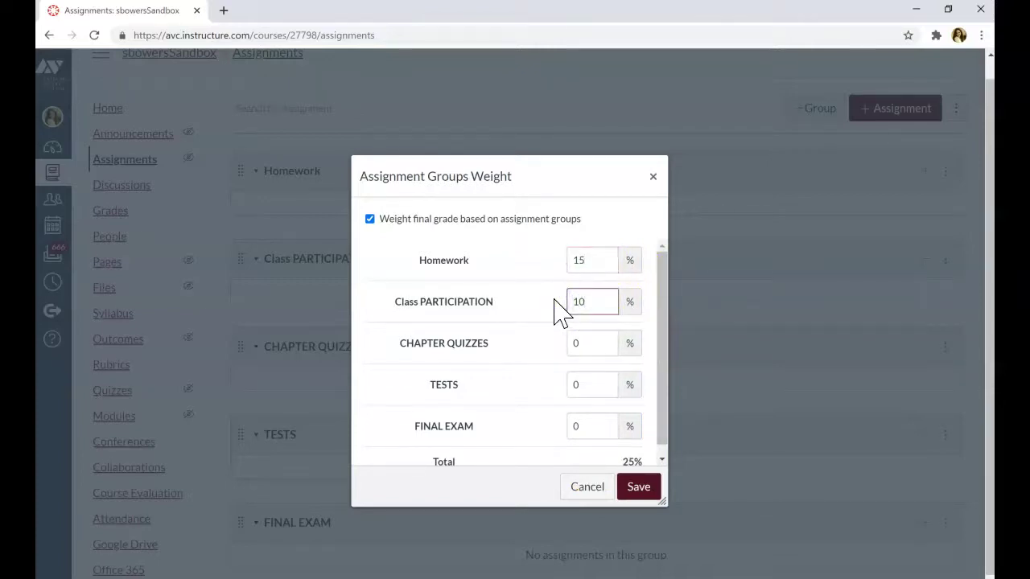
pyautogui.moveTo(573, 337); pyautogui.dragTo(590, 312)
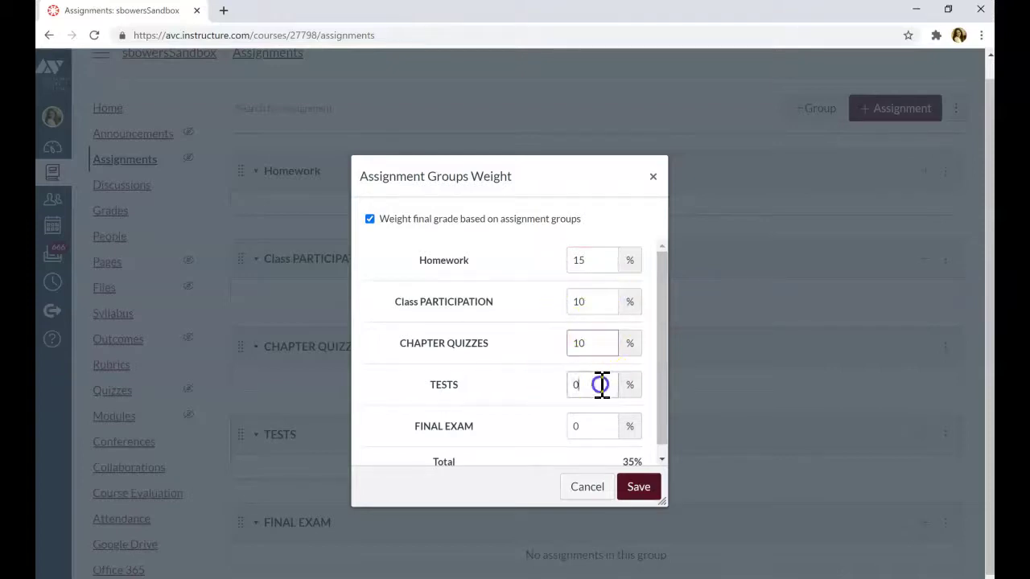
# - Set the TESTS weight to 40% and the FINAL EXAM weight to 25%, and save the group weights
pyautogui.click(573, 385)
pyautogui.write('40')
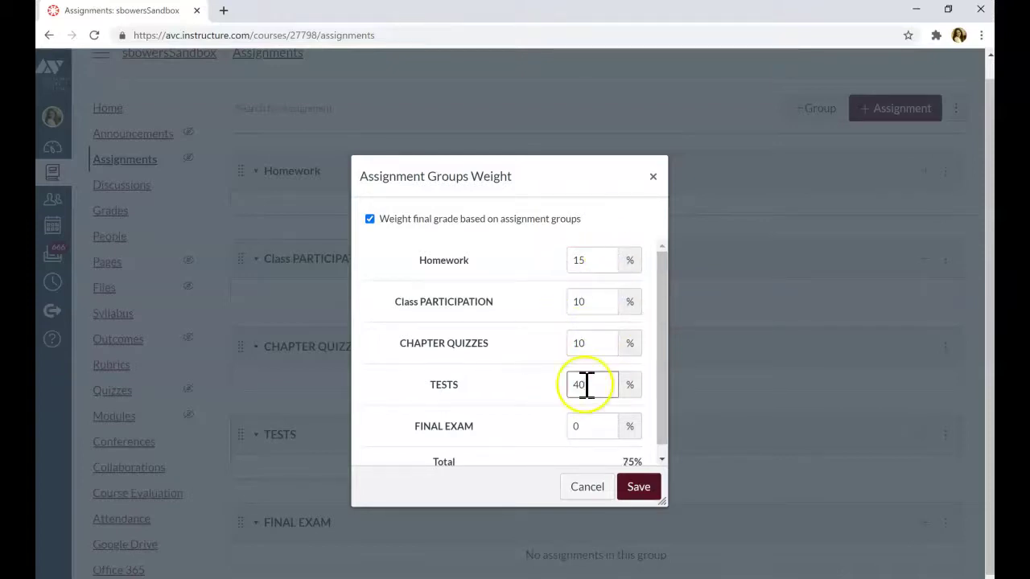
pyautogui.click(566, 419)
pyautogui.write('25')
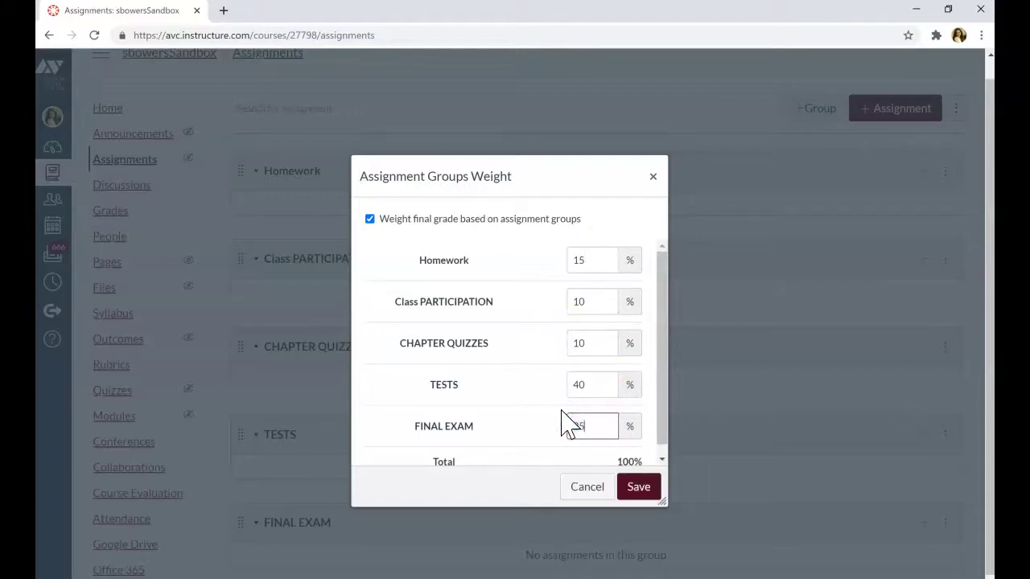
pyautogui.moveTo(662, 425); pyautogui.dragTo(665, 463)
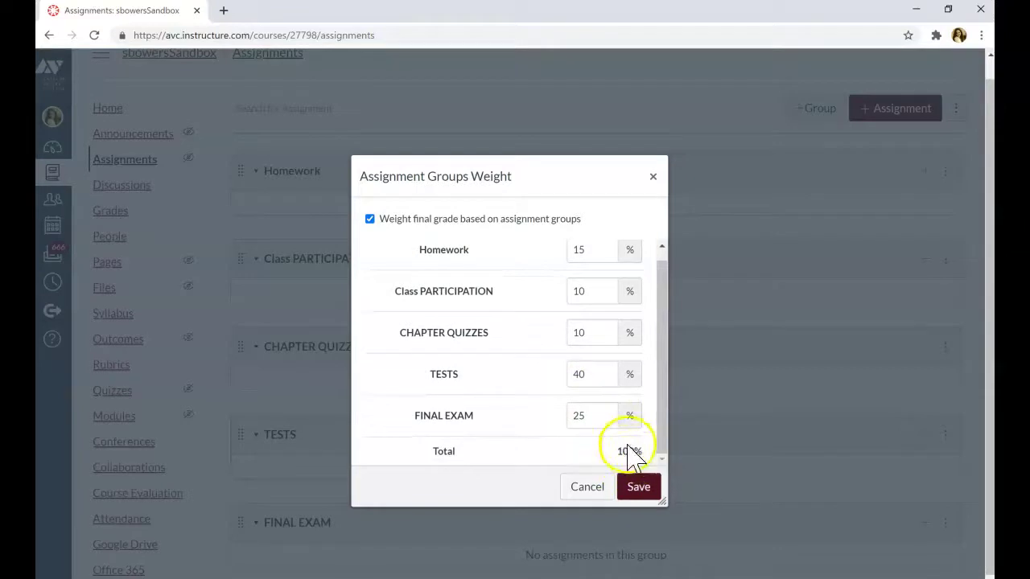
pyautogui.click(650, 489)
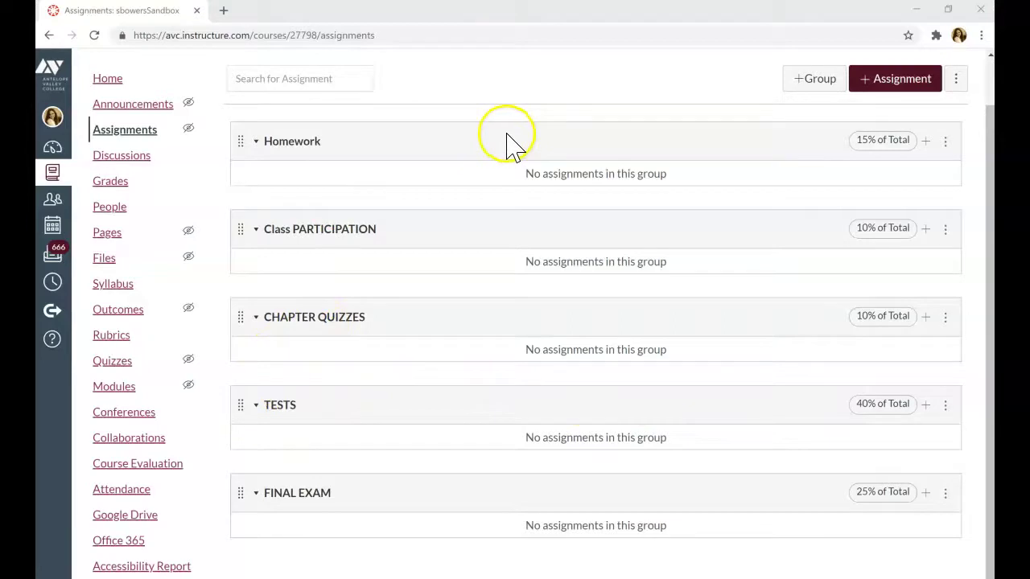
# - Start a new assignment in the Homework group and name it HW 1
pyautogui.click(927, 147)
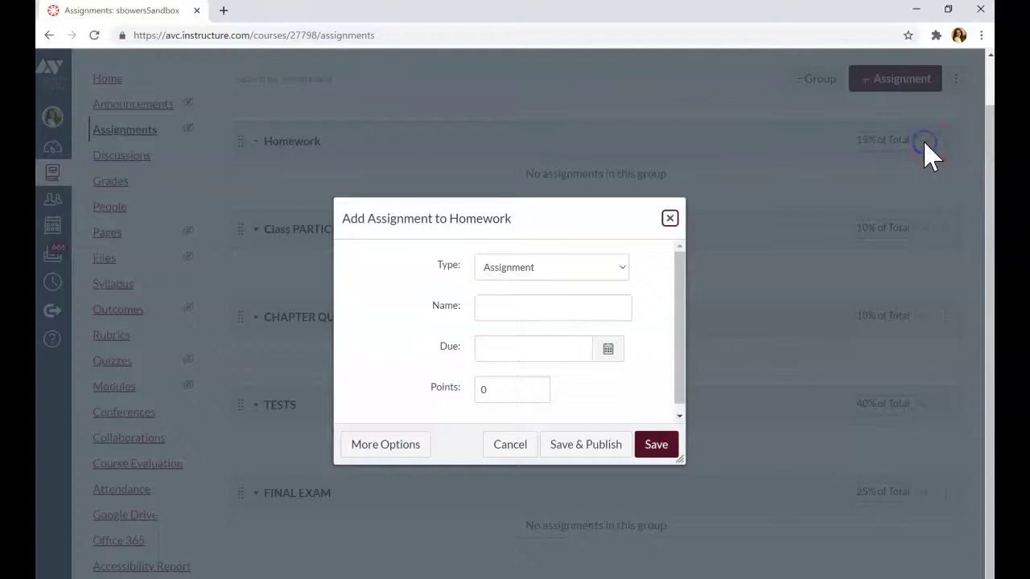
pyautogui.click(496, 312)
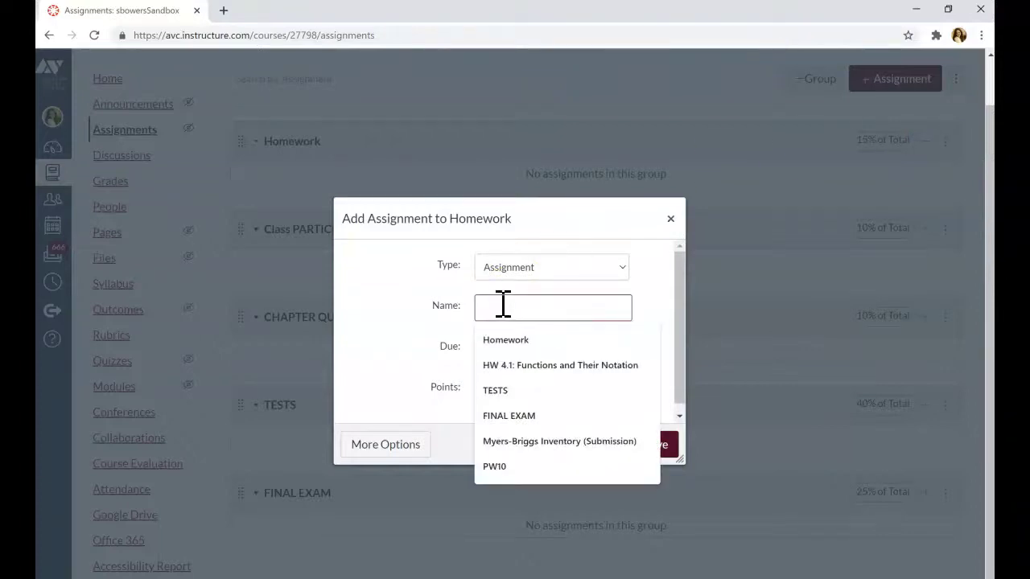
pyautogui.click(375, 304)
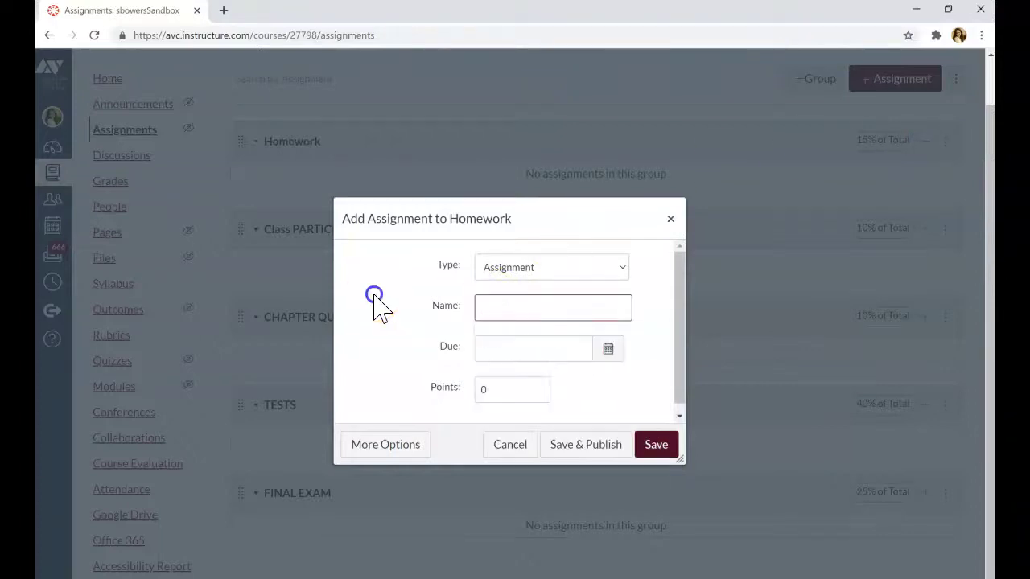
pyautogui.click(504, 311)
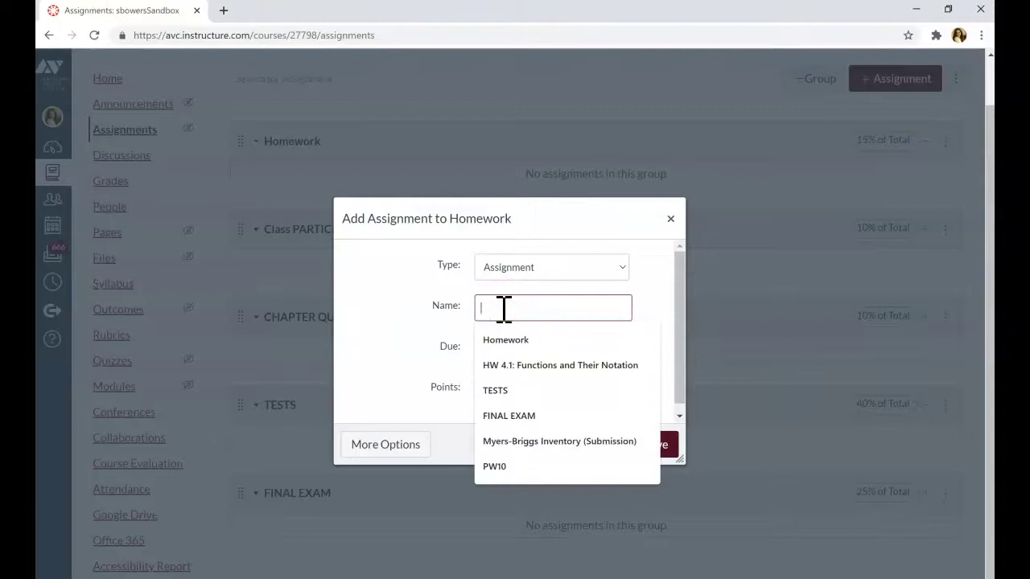
pyautogui.write('HW 1')
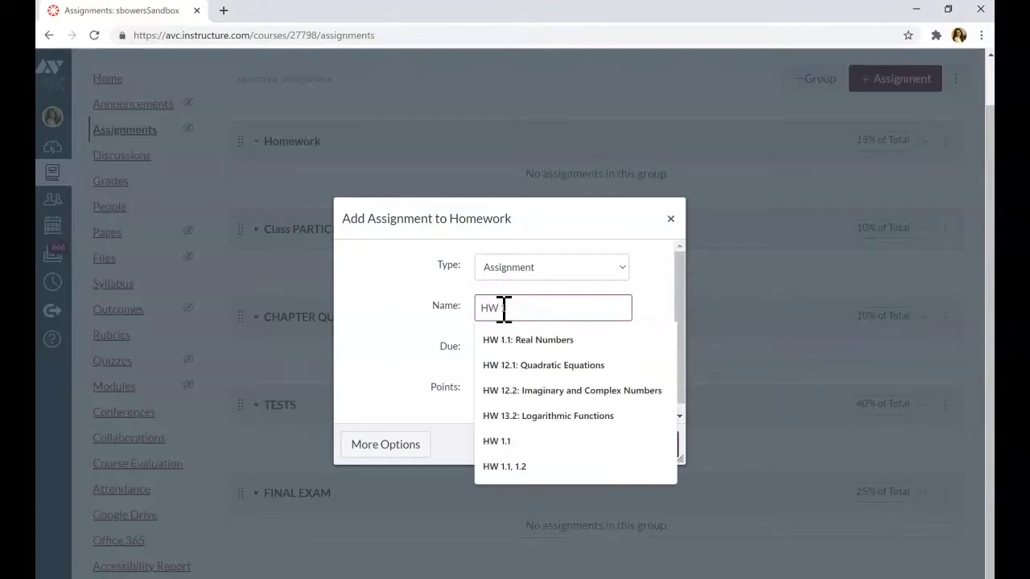
# - Set the HW 1 due date to Nov 9, 2020 and its points to 20
pyautogui.click(609, 352)
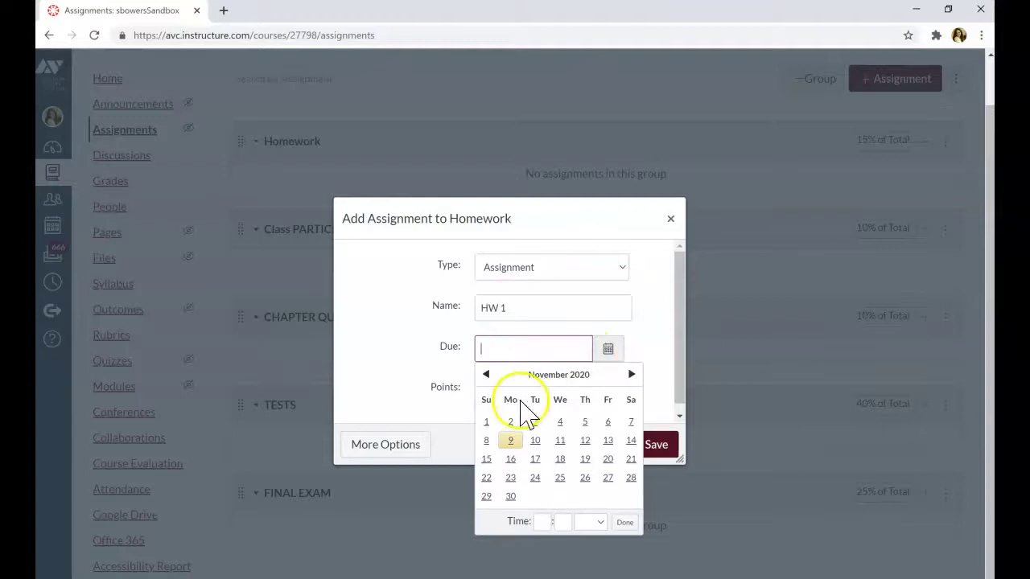
pyautogui.click(621, 523)
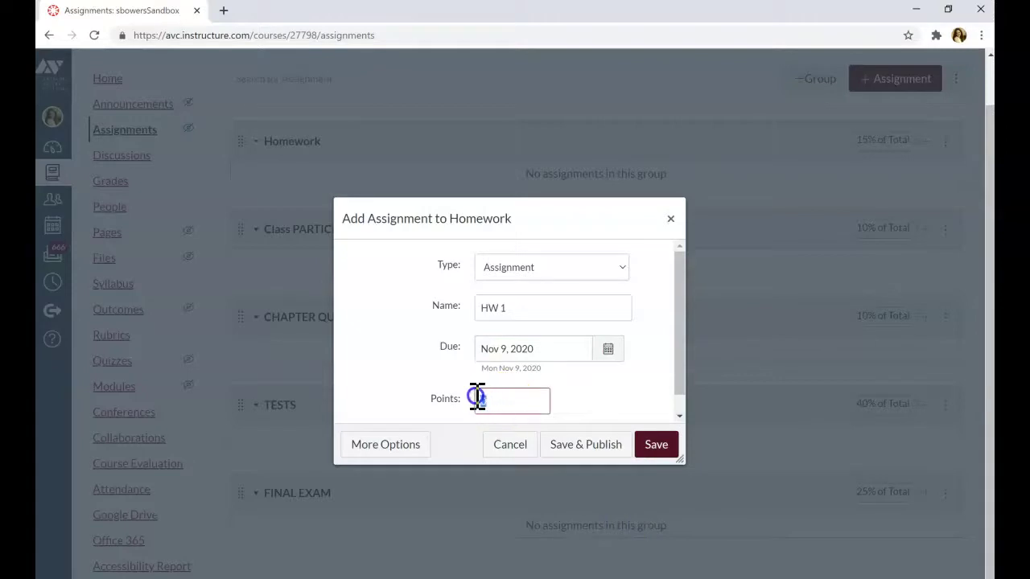
pyautogui.click(477, 400)
pyautogui.write('20')
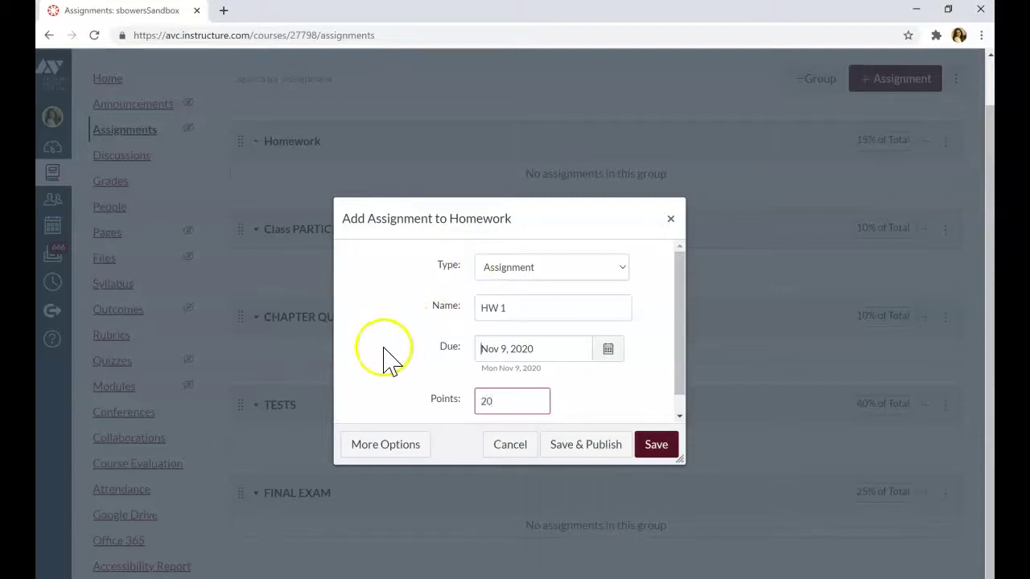
# - Open the full options for HW 1 and enter "Directions:" in its description
pyautogui.hotkey('shift', 'Tab')
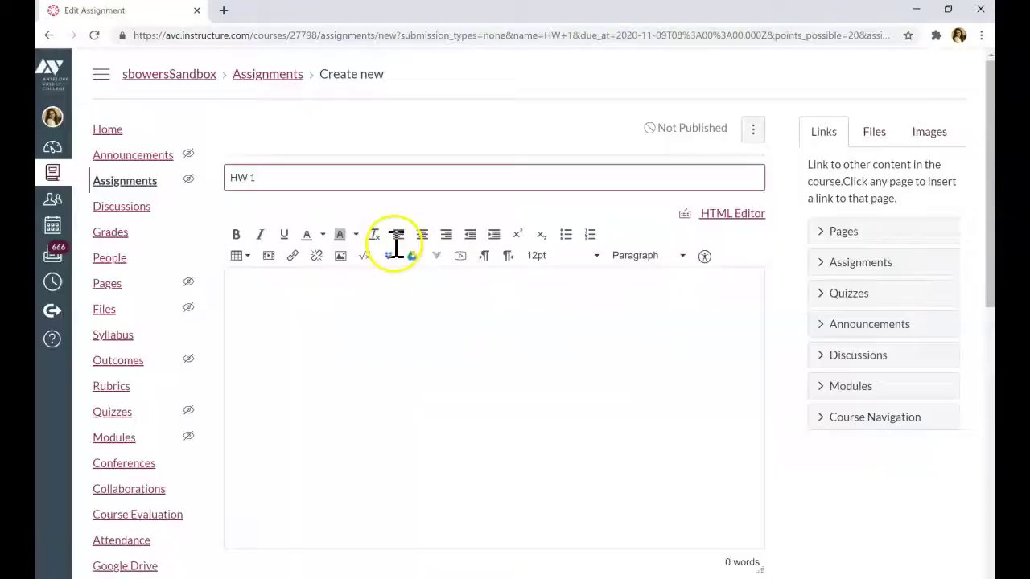
pyautogui.click(375, 363)
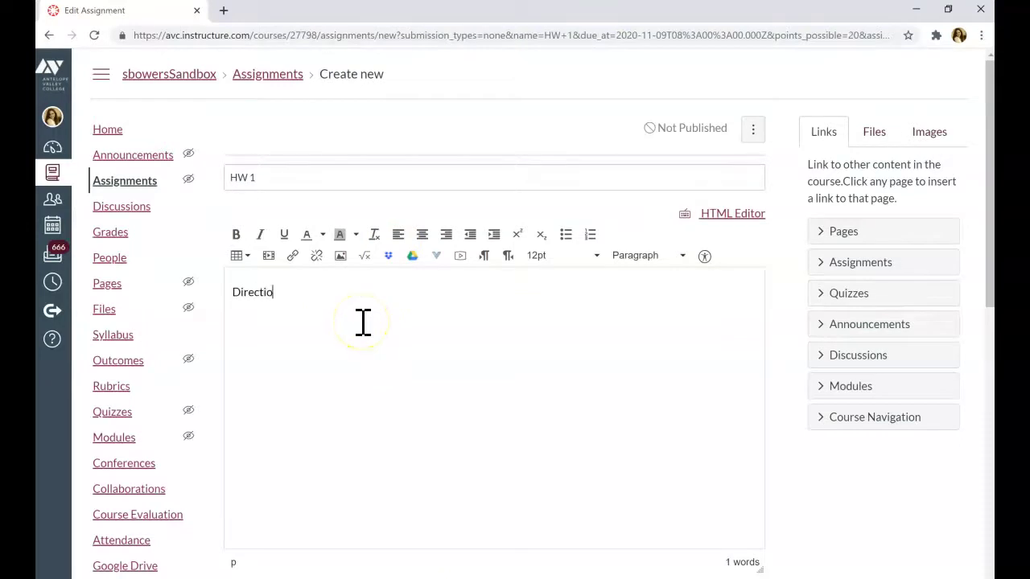
pyautogui.scroll(-2, 363, 322)
pyautogui.click(366, 119)
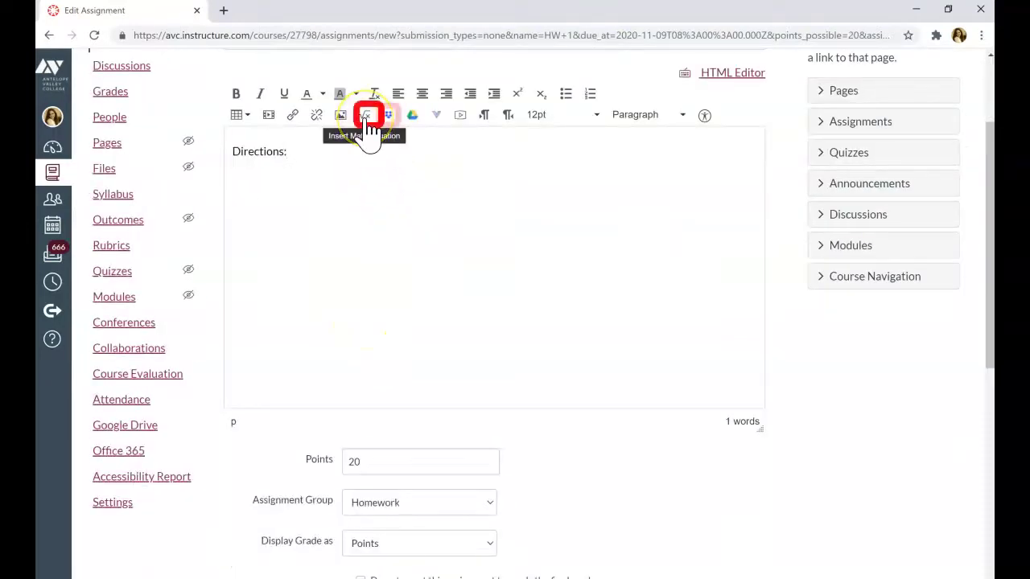
pyautogui.click(389, 121)
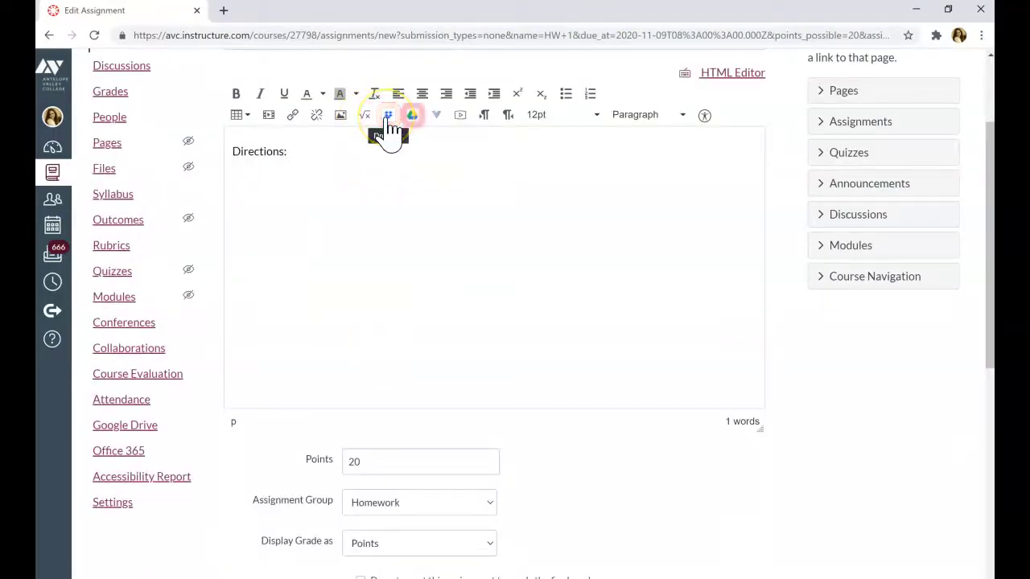
pyautogui.click(411, 119)
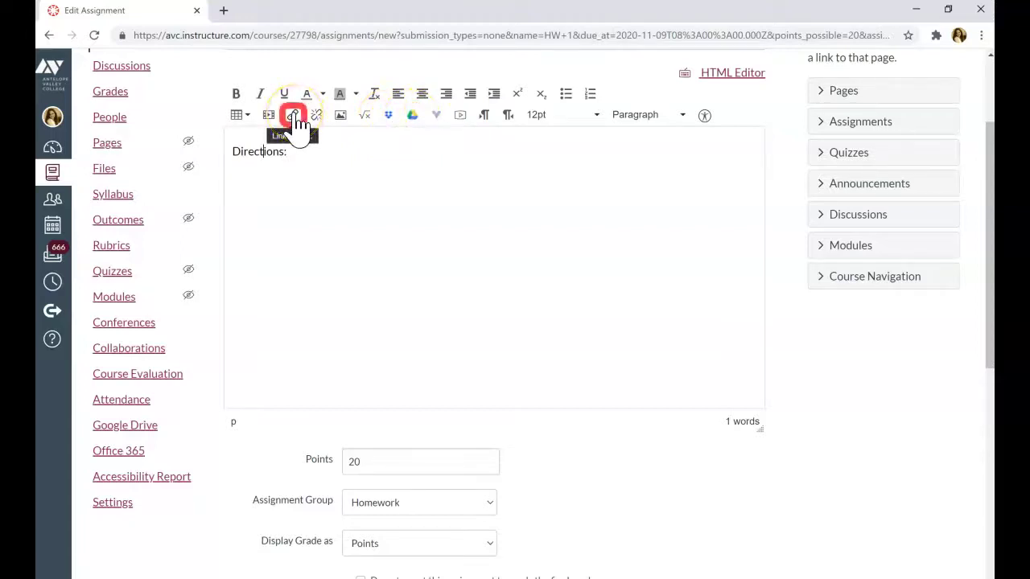
pyautogui.click(342, 119)
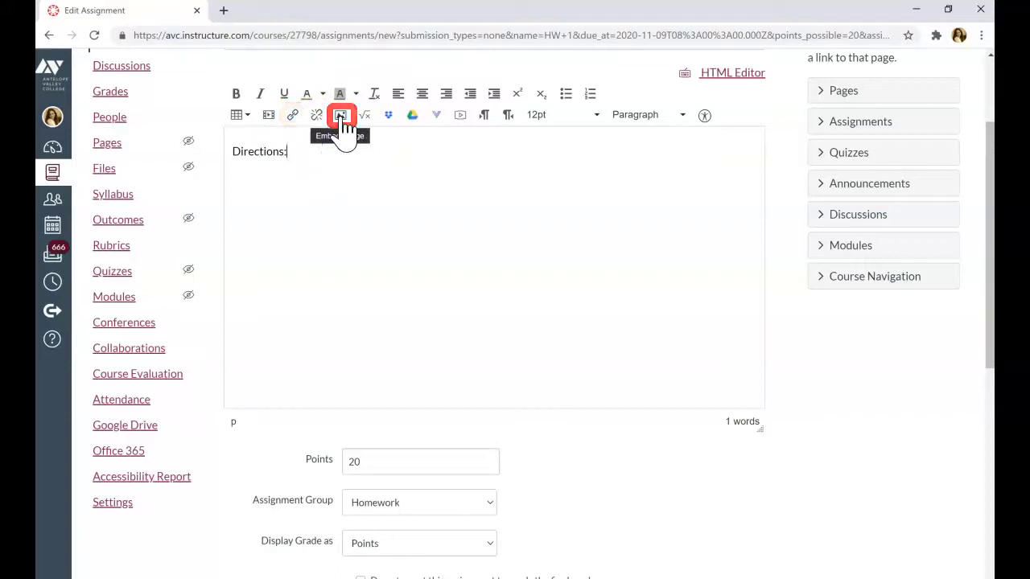
pyautogui.click(269, 117)
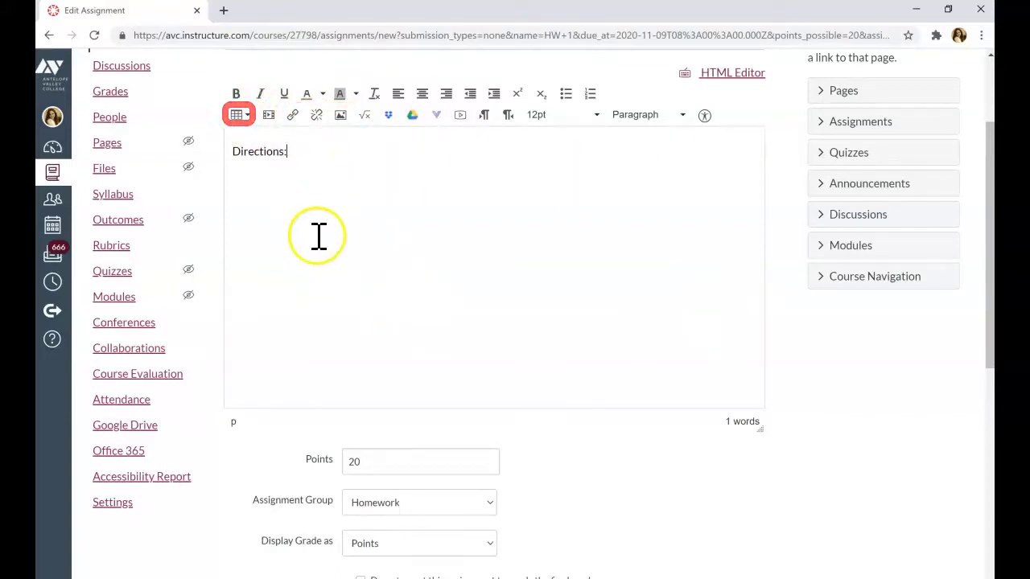
# - Set the HW 1 submission type to Online and allow File Uploads
pyautogui.scroll(-3, 453, 237)
pyautogui.scroll(-3, 453, 238)
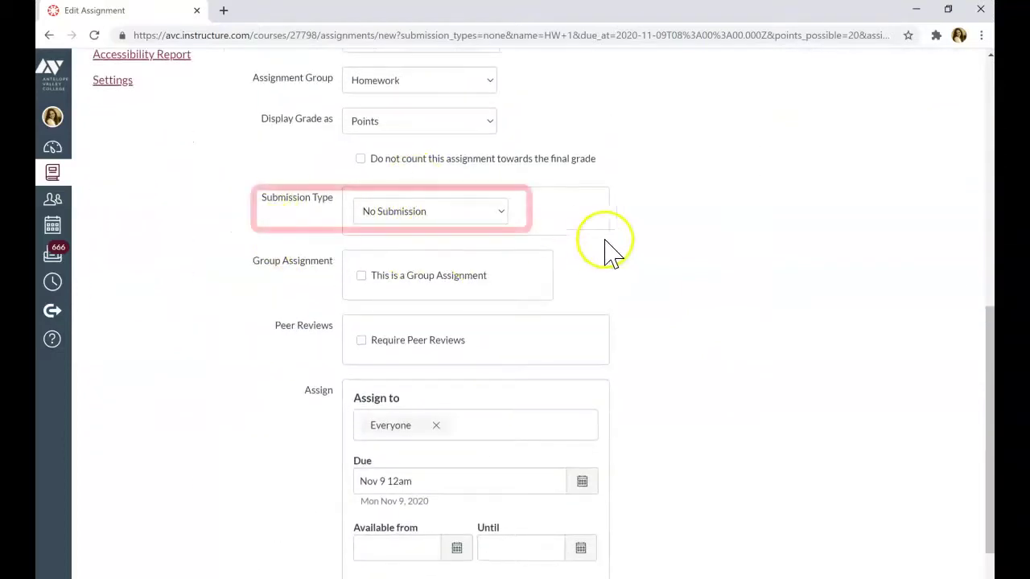
pyautogui.click(492, 209)
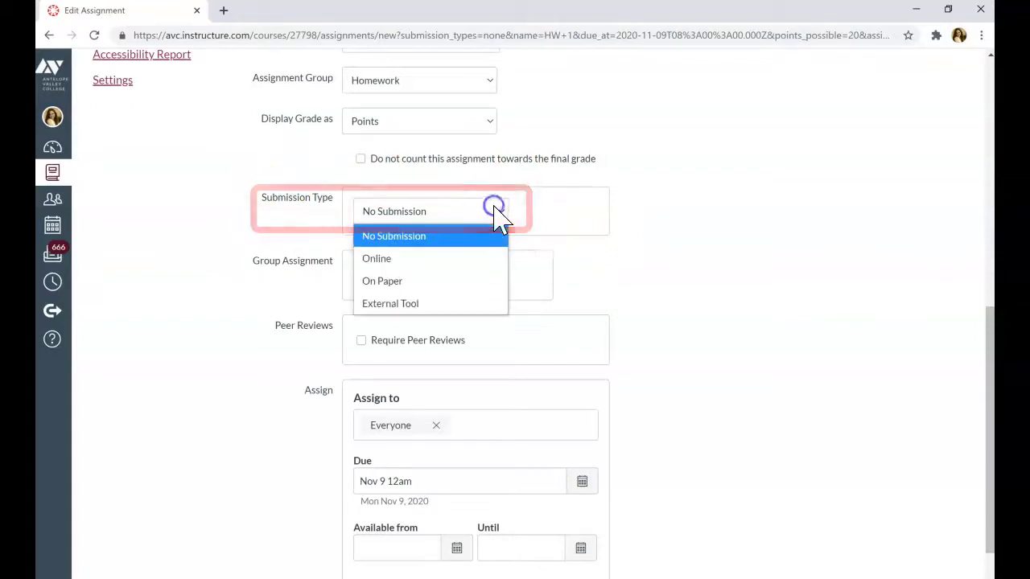
pyautogui.click(398, 258)
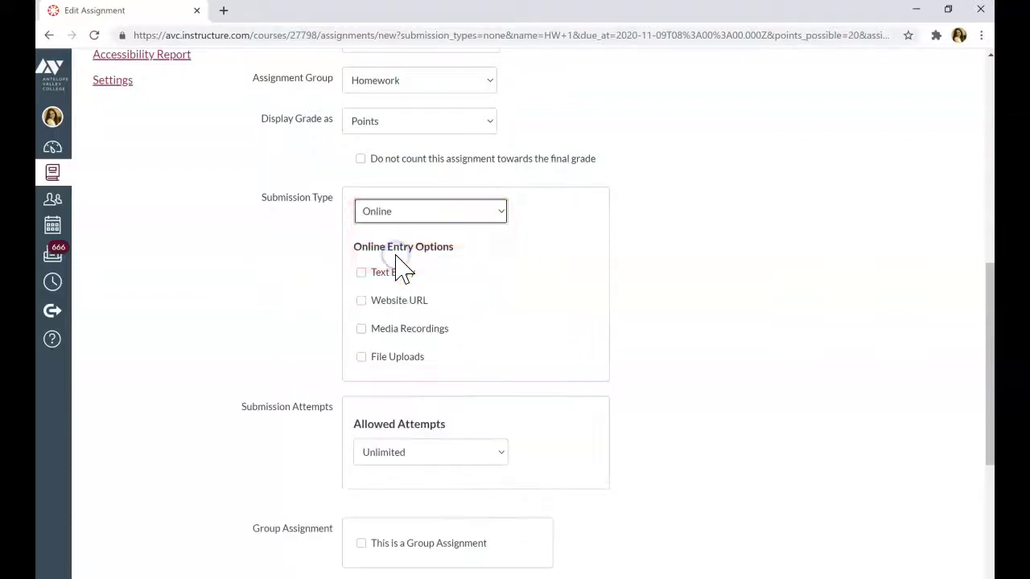
pyautogui.click(385, 362)
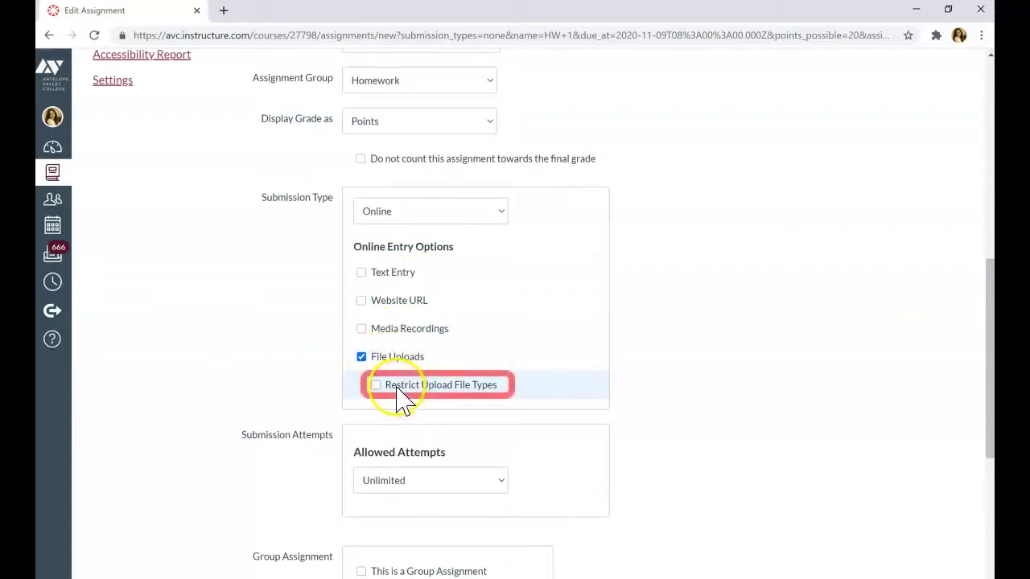
# - Restrict the upload file types for HW 1 to jpg and pdf
pyautogui.click(393, 387)
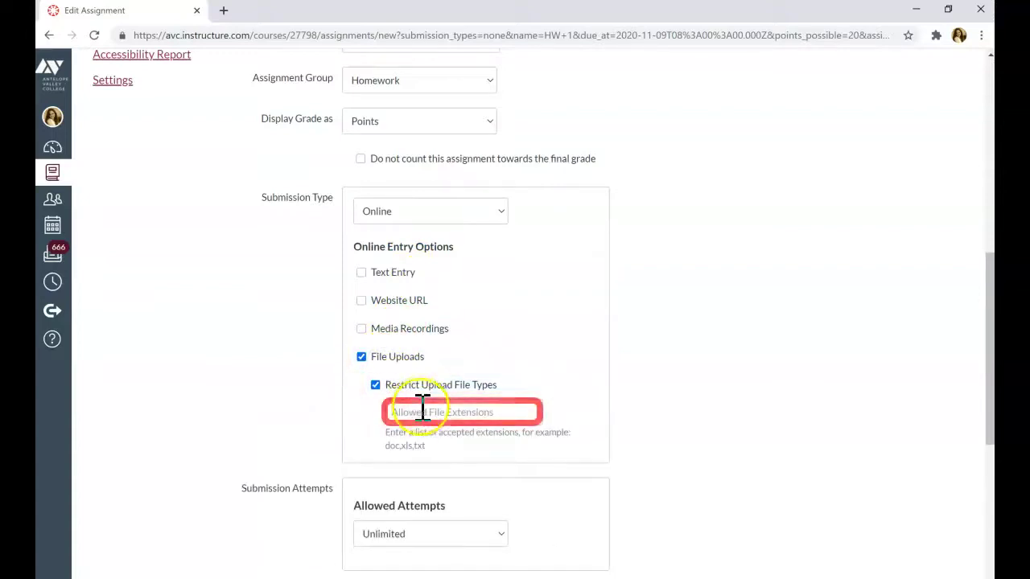
pyautogui.click(422, 412)
pyautogui.write('j')
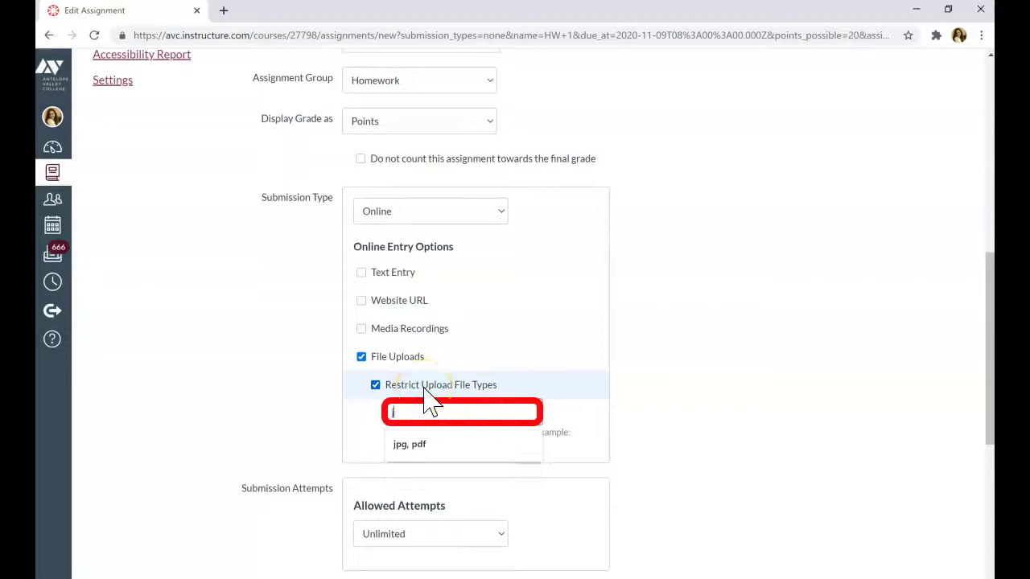
pyautogui.write('pg, pdf')
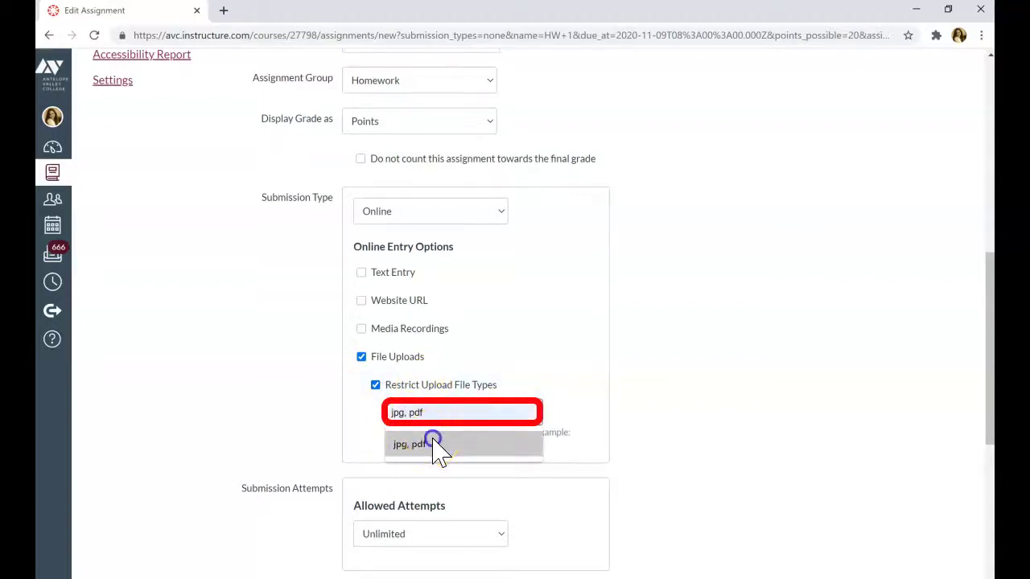
pyautogui.click(437, 447)
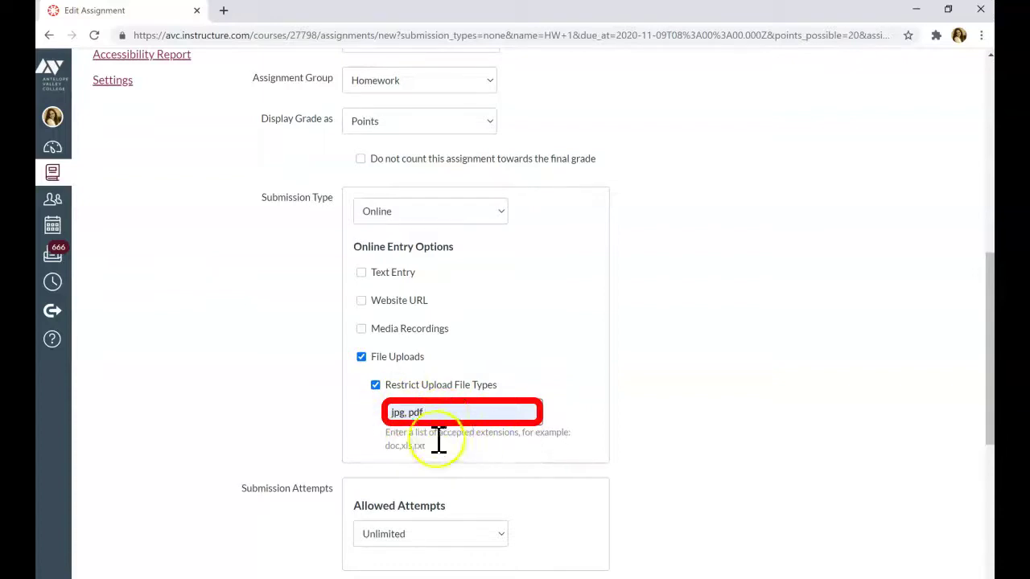
pyautogui.scroll(-4, 656, 398)
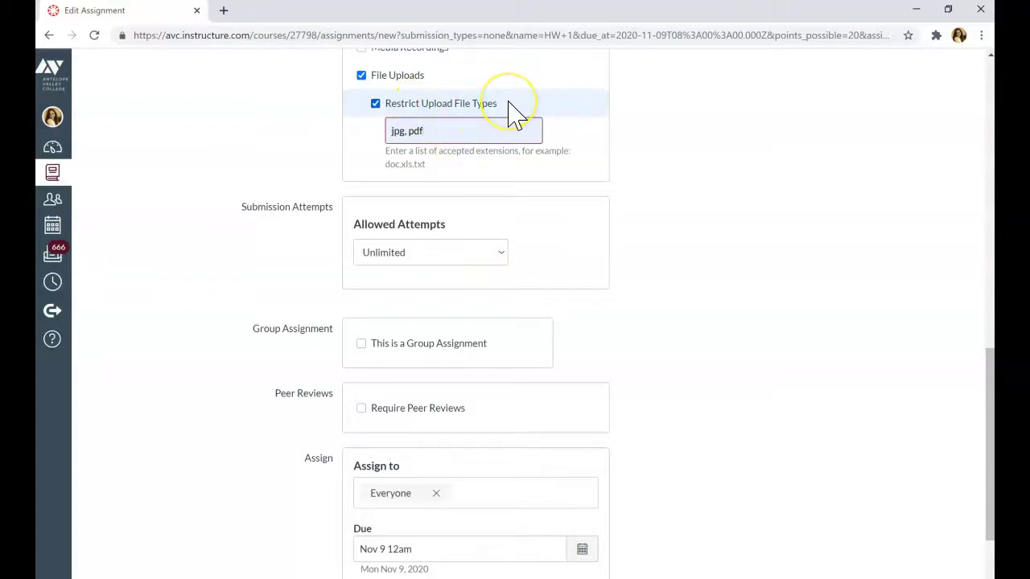
pyautogui.click(461, 133)
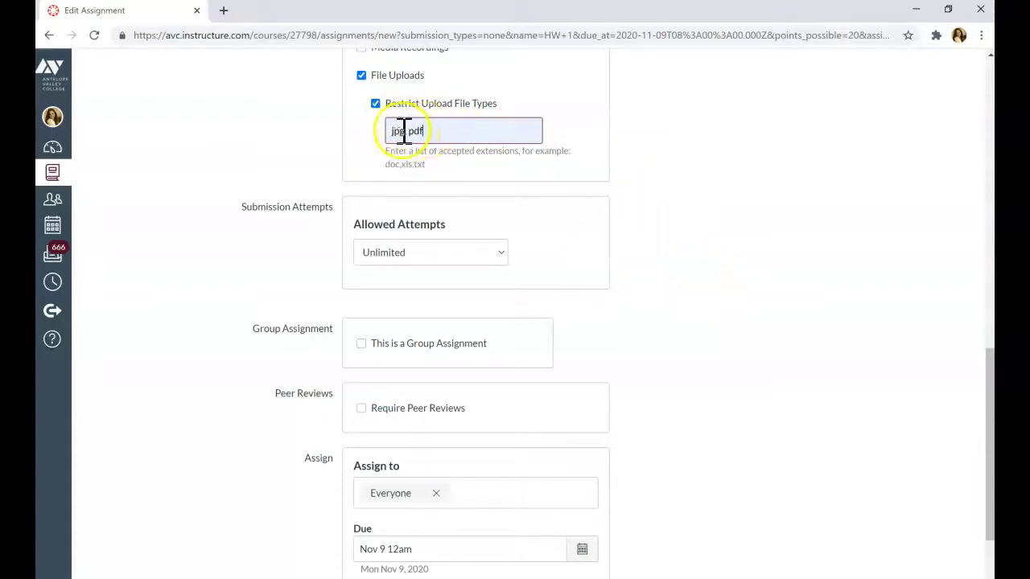
# - Check the allowed submission attempts choices and try marking HW 1 as a group assignment, dismissing the group set form
pyautogui.click(427, 255)
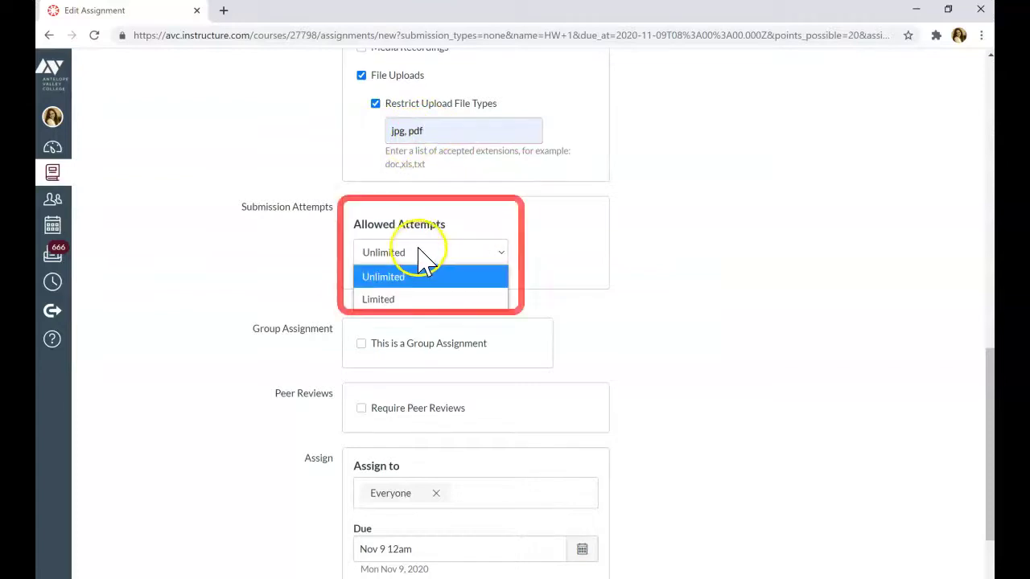
pyautogui.click(678, 294)
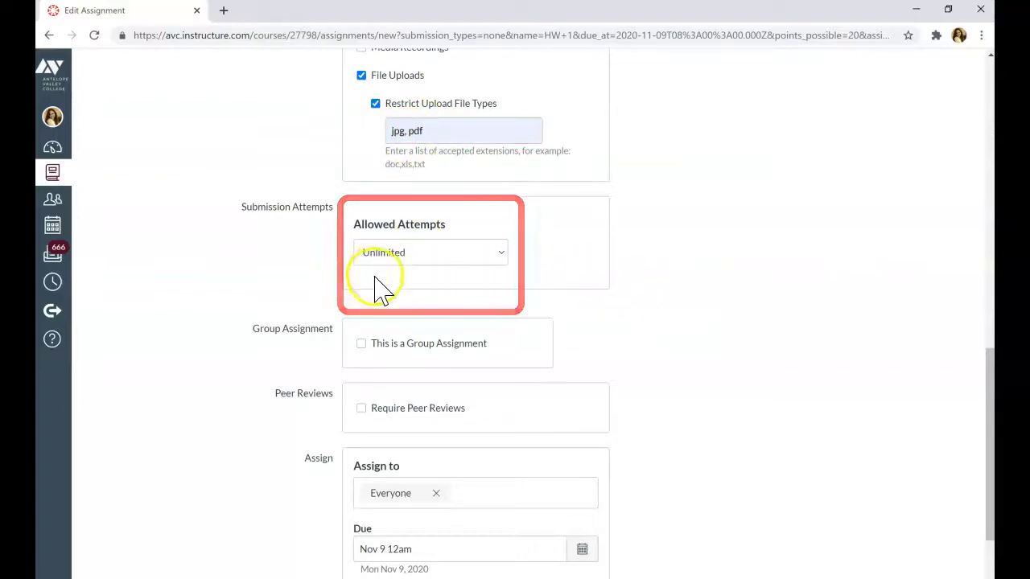
pyautogui.scroll(-2, 651, 294)
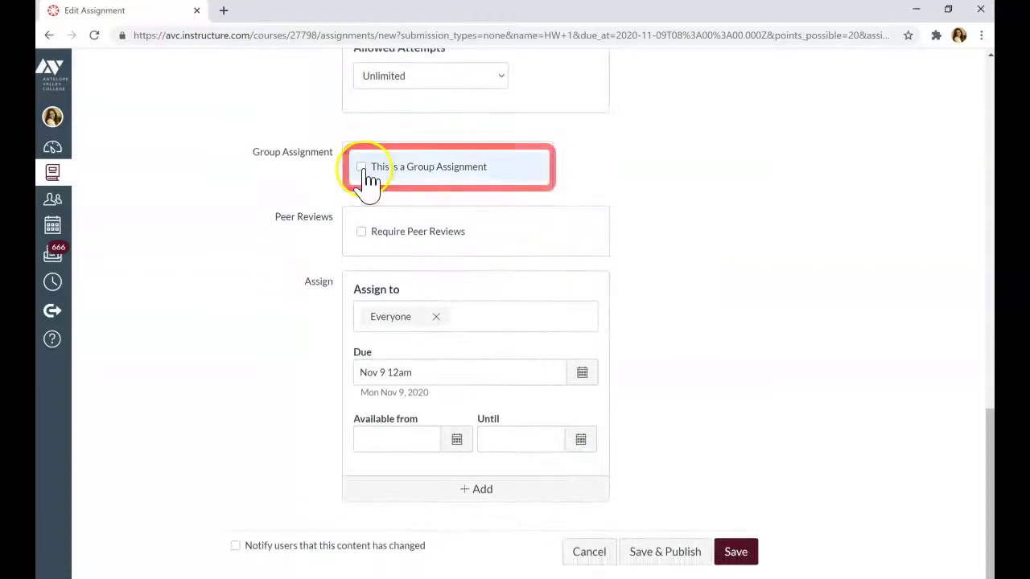
pyautogui.click(361, 168)
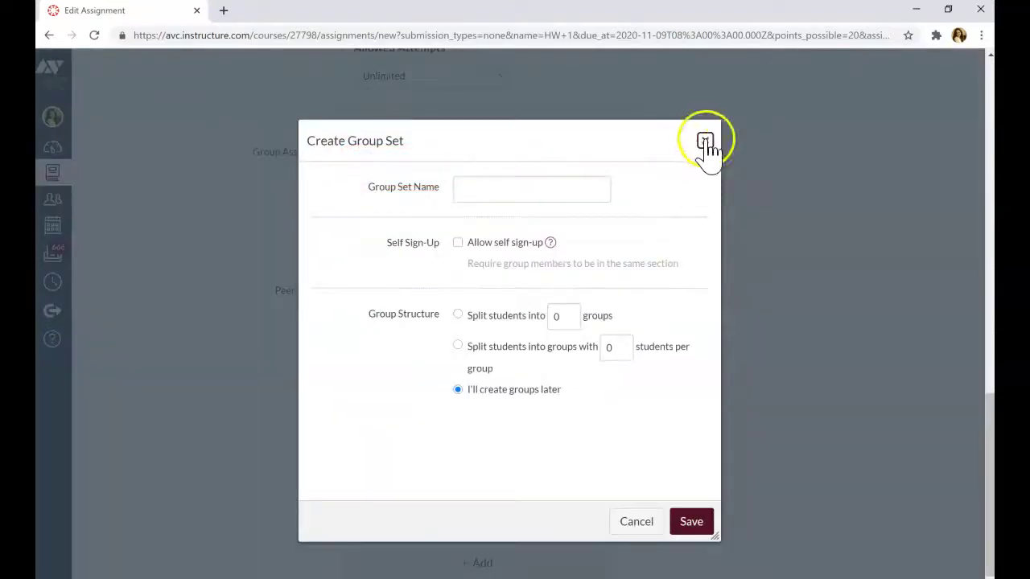
pyautogui.click(707, 140)
# - Try adding a second assign-to block with its own dates, and discard it along with the group assignment setting
pyautogui.scroll(-1, 448, 327)
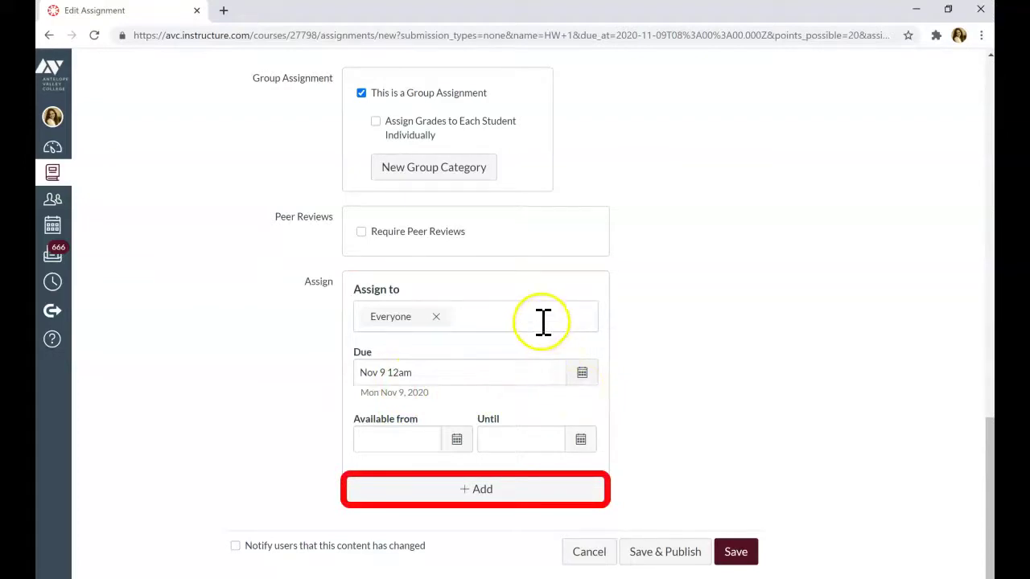
pyautogui.click(502, 487)
pyautogui.scroll(-2, 701, 340)
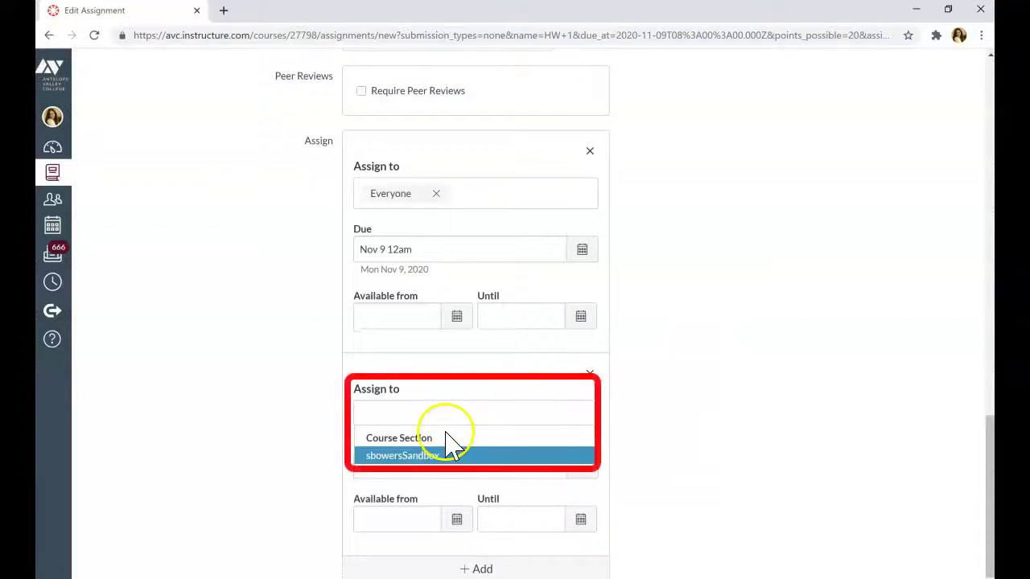
pyautogui.click(519, 501)
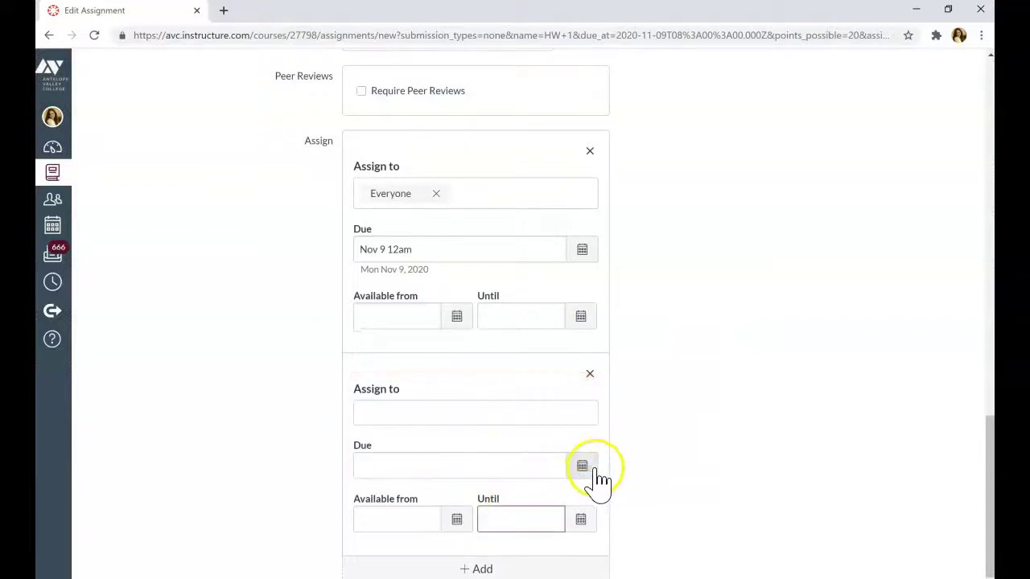
pyautogui.scroll(2, 737, 441)
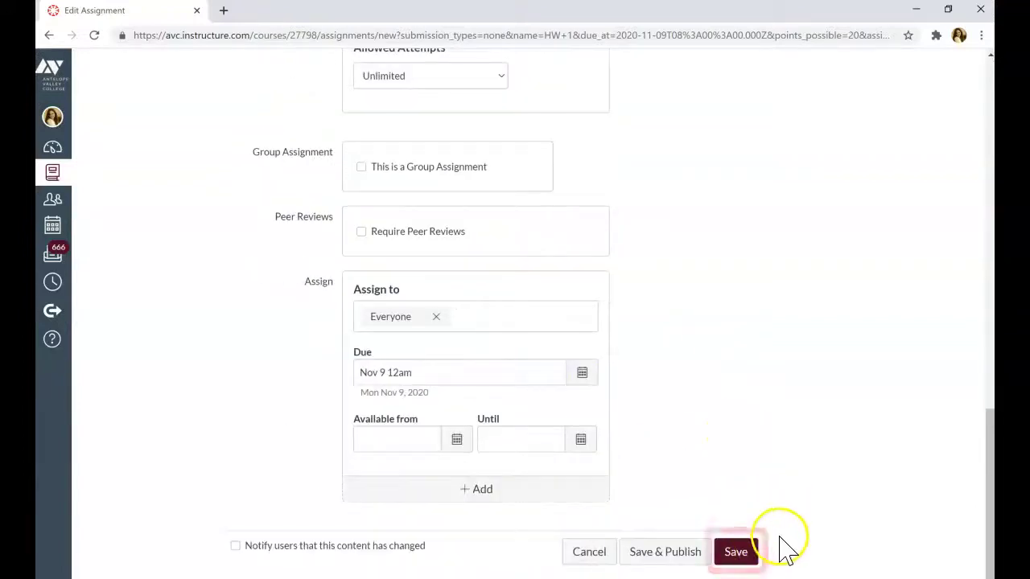
# - Save the HW 1 assignment and publish it
pyautogui.click(747, 561)
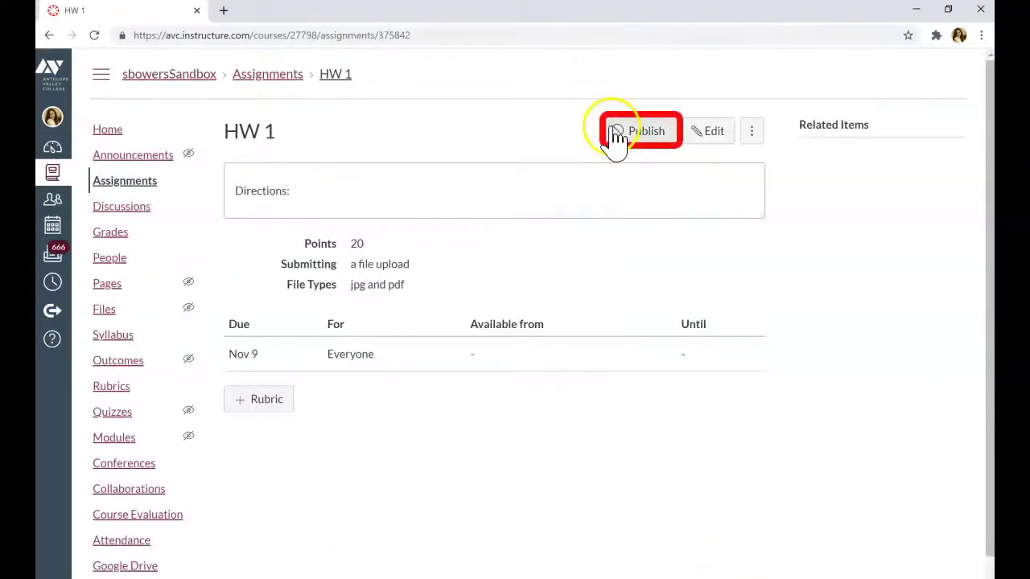
pyautogui.click(616, 135)
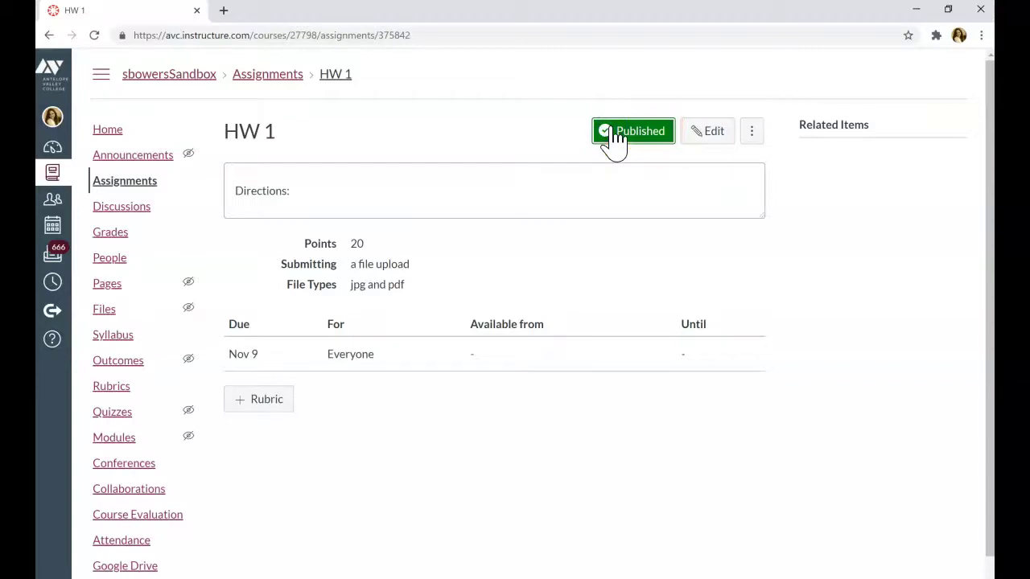
# - Open the course gradebook to examine the HW 1 column and group weights, and expand the course navigation
pyautogui.click(110, 233)
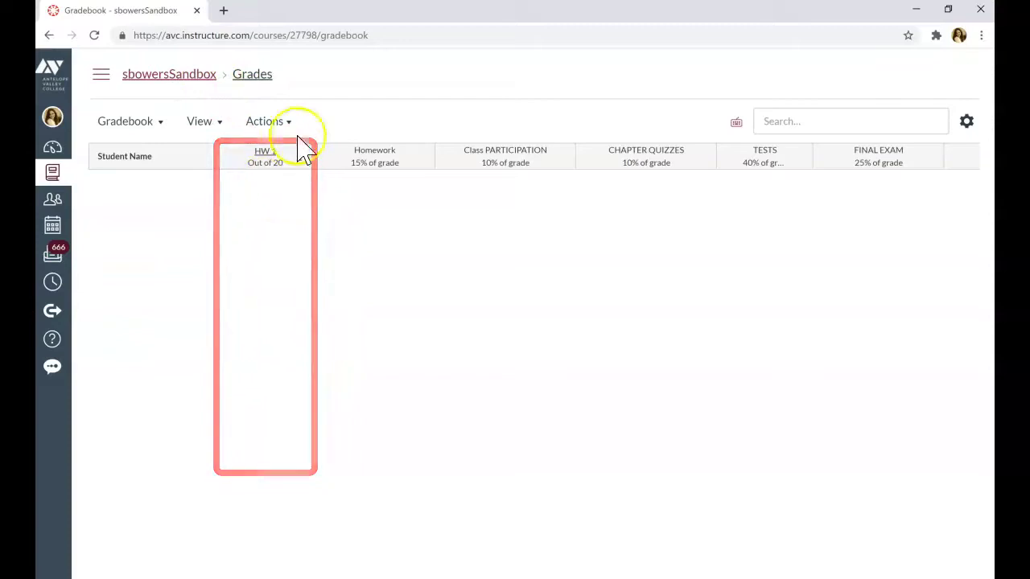
pyautogui.click(102, 77)
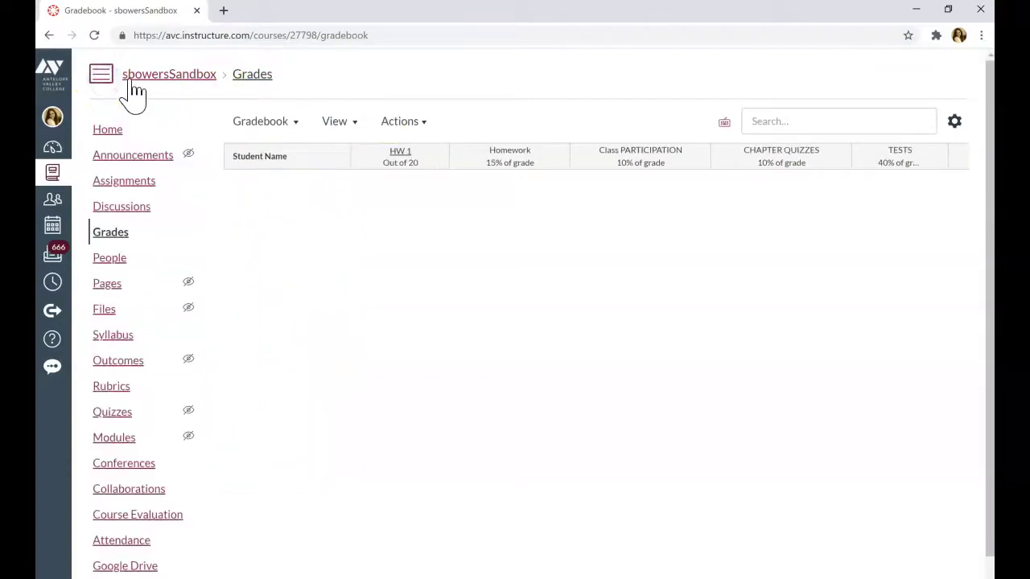